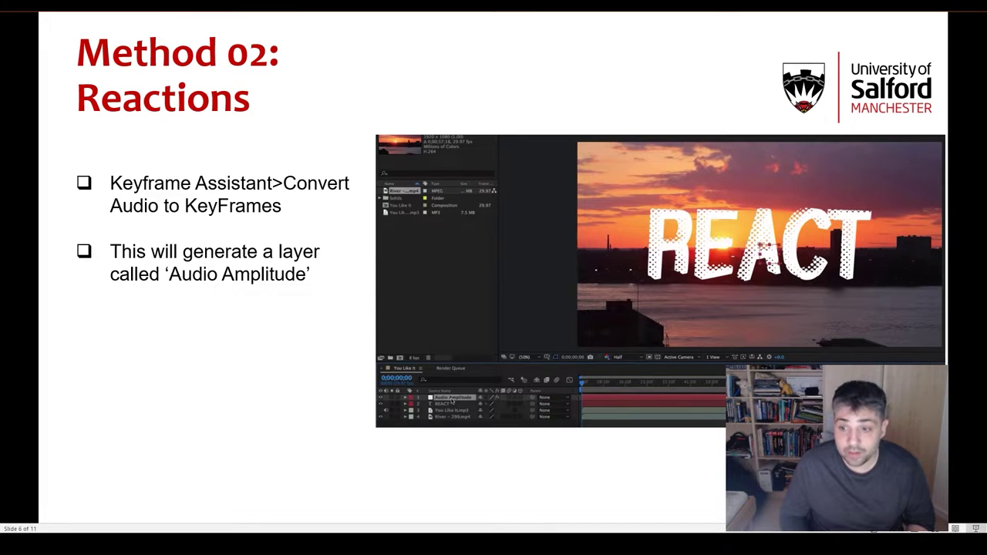
Step: Leave the slideshow and start a new composition, Comp 7, using UHD 4K 25 (3840×2160, 25 fps, 30 s)
key(alt+Tab)
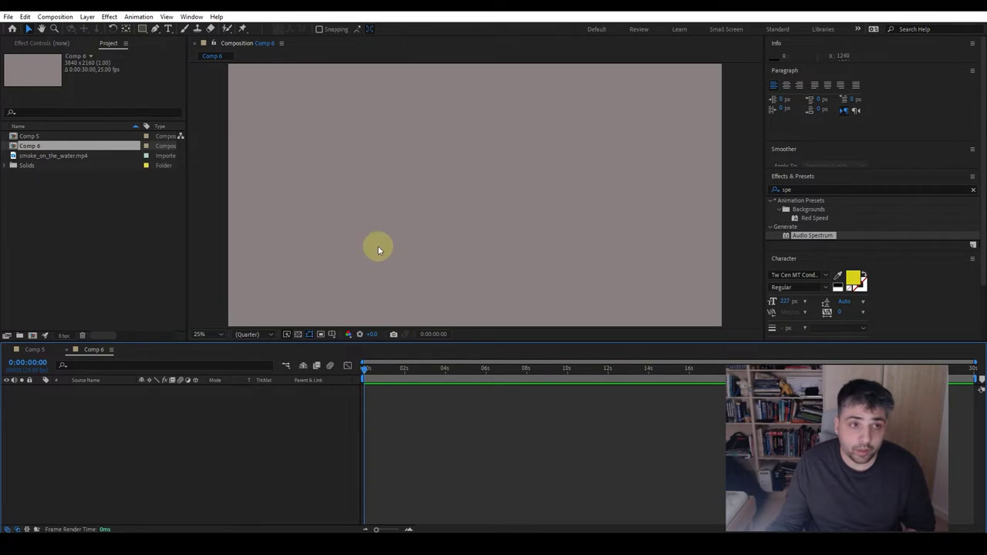
click(73, 17)
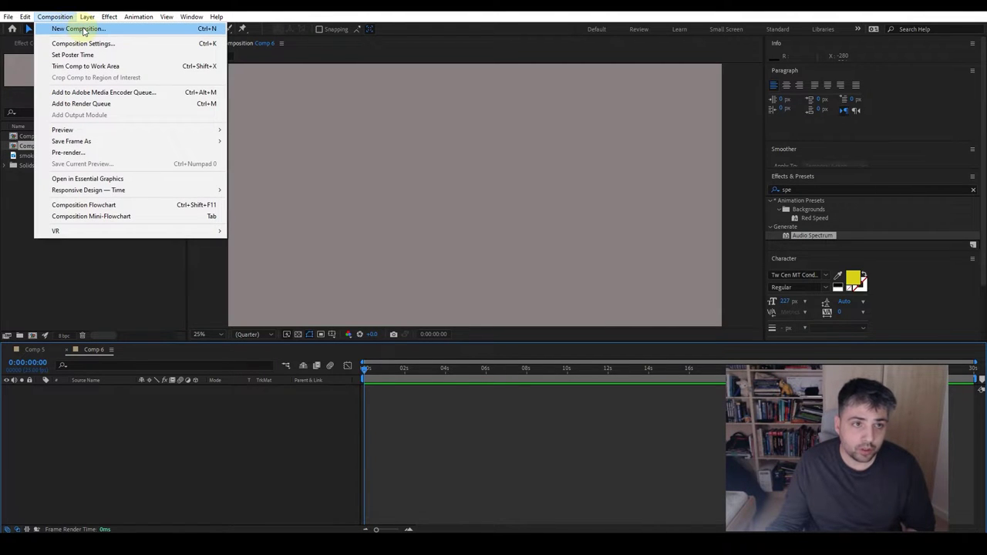
click(83, 29)
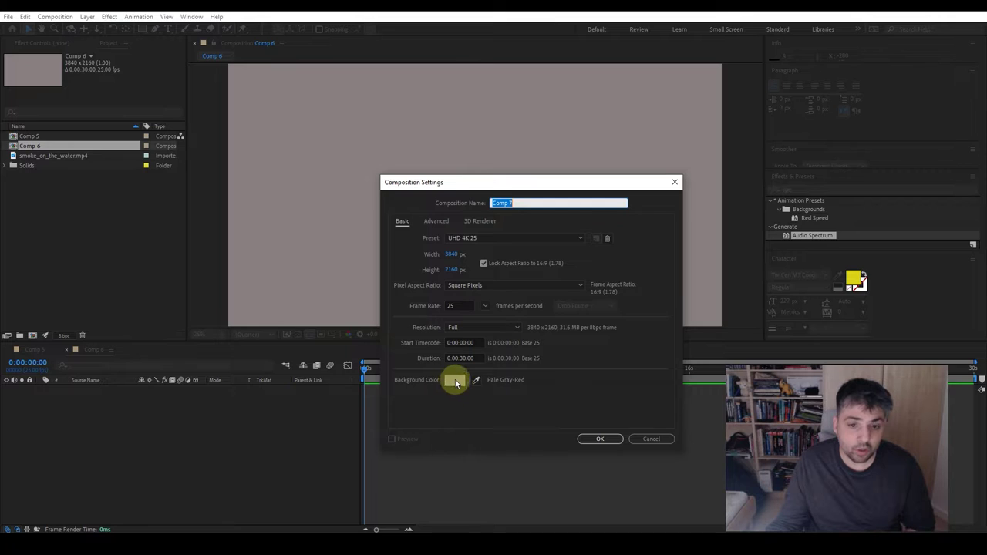
Step: Confirm Comp 7 and add a full-frame 3840×2160 black solid, 'Black Solid 7'
click(599, 438)
click(87, 16)
mouse_move(95, 29)
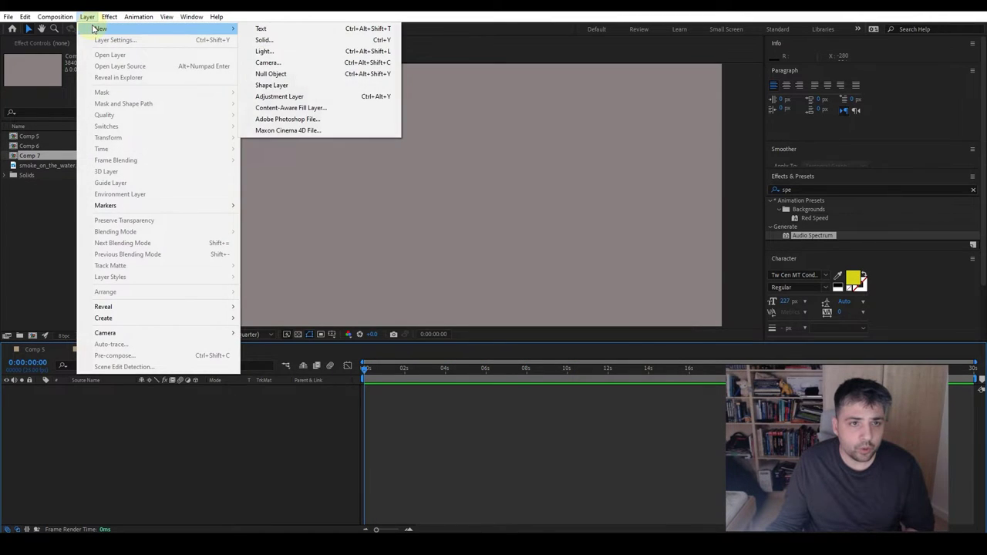
click(302, 41)
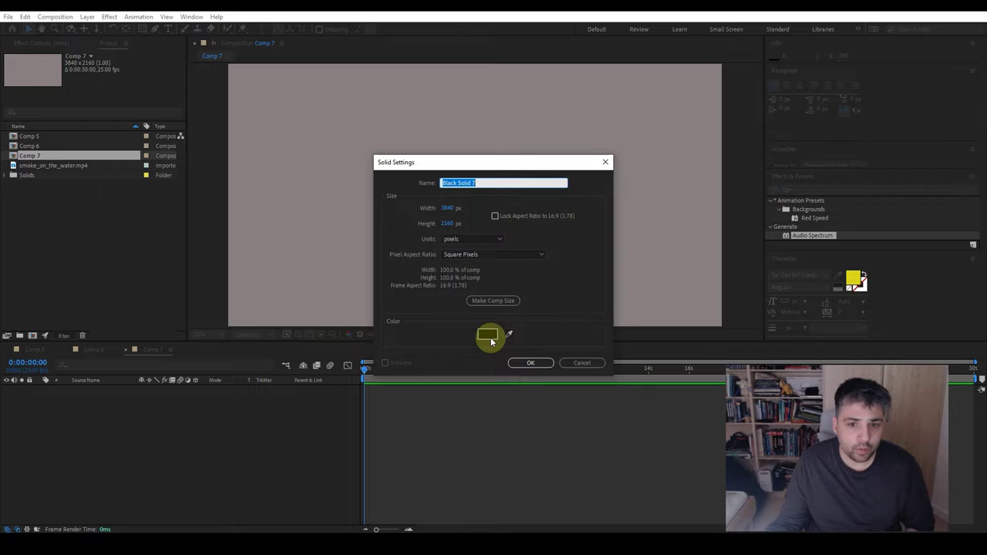
click(531, 363)
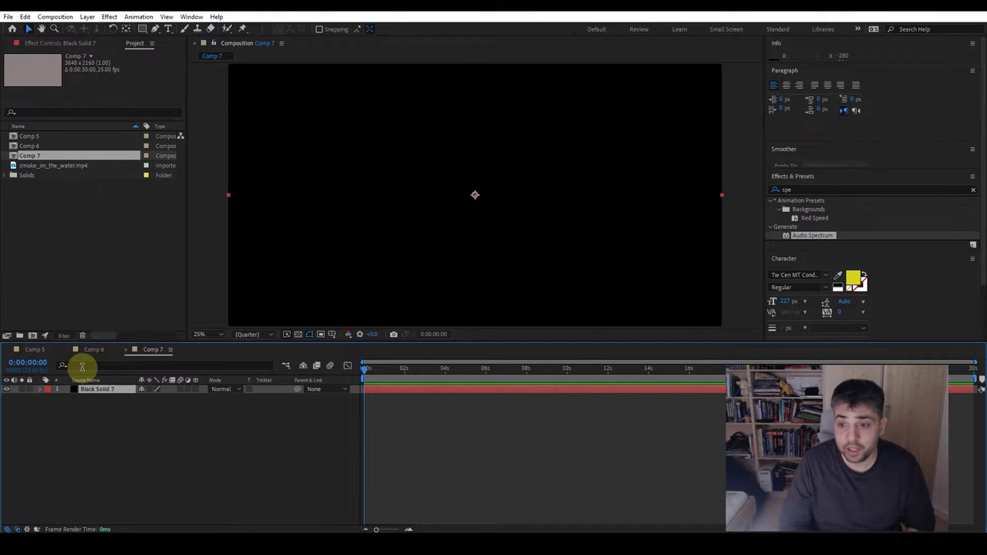
Step: Search effects for 'spec' and apply Audio Spectrum to Black Solid 7
click(799, 191)
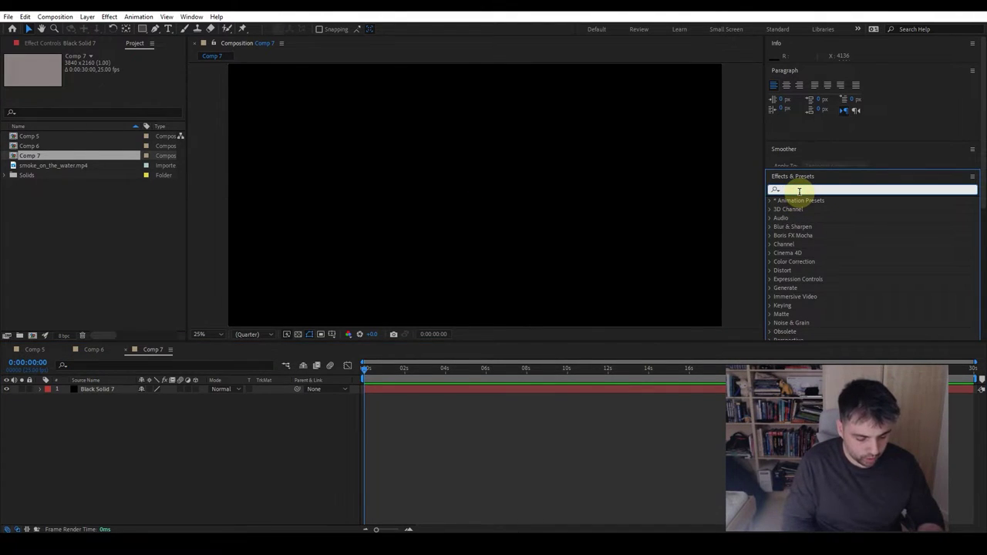
text(spec)
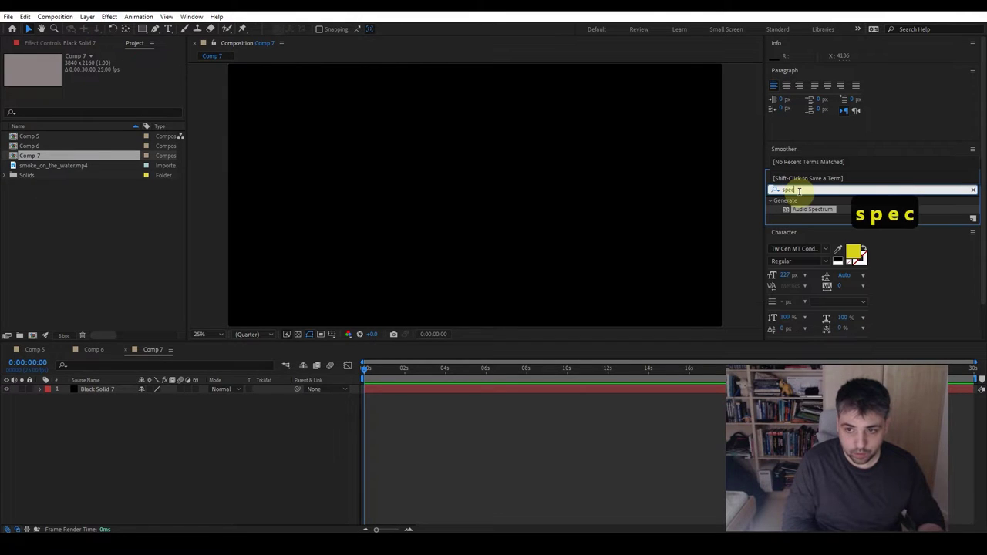
drag(800, 218, 483, 390)
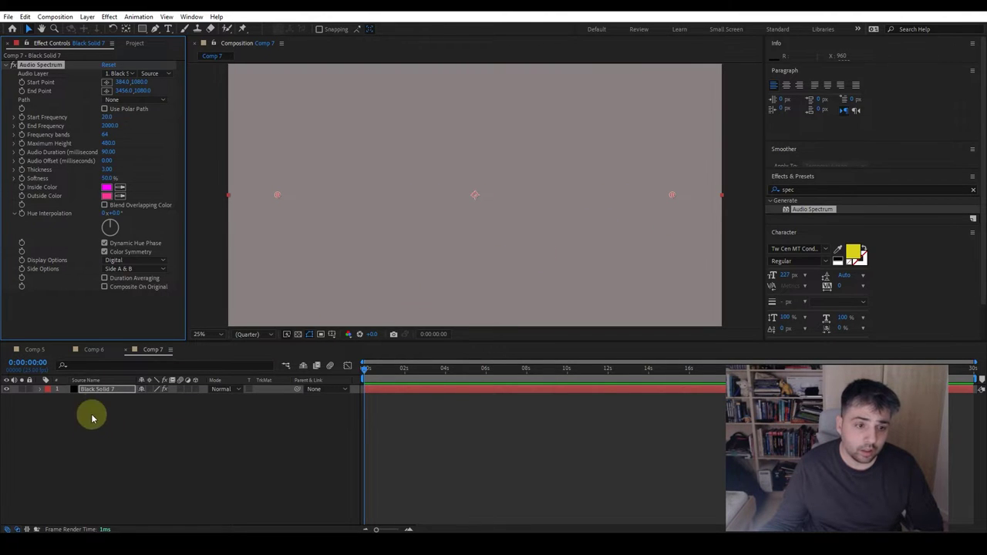
Step: Rename the spectrum layer to 'wave'
right_click(102, 388)
click(132, 359)
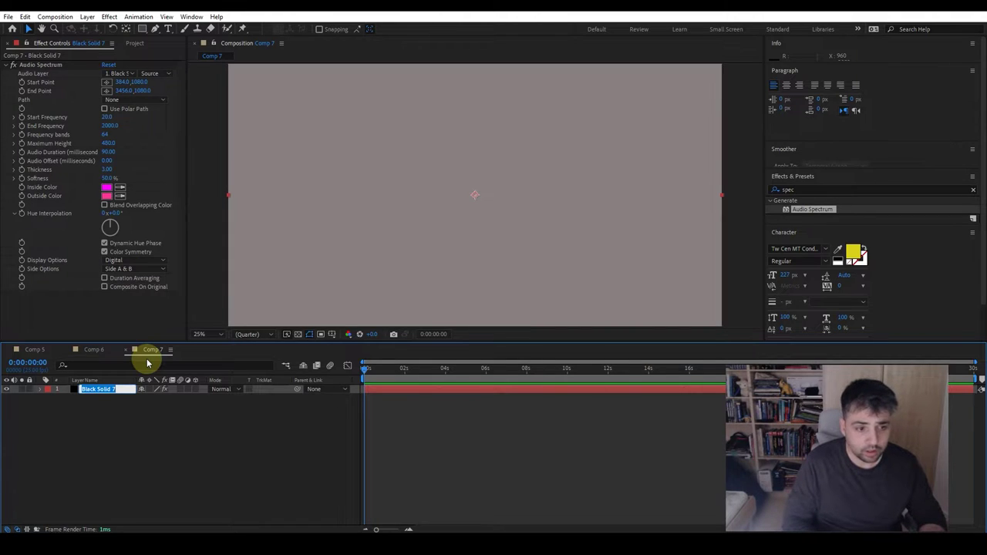
key(BackSpace)
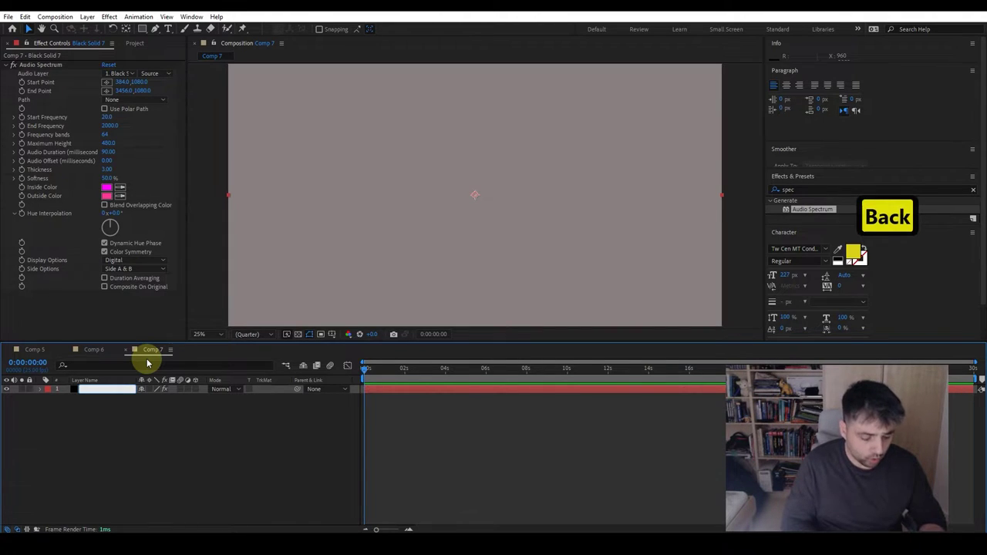
text(wave)
key(Return)
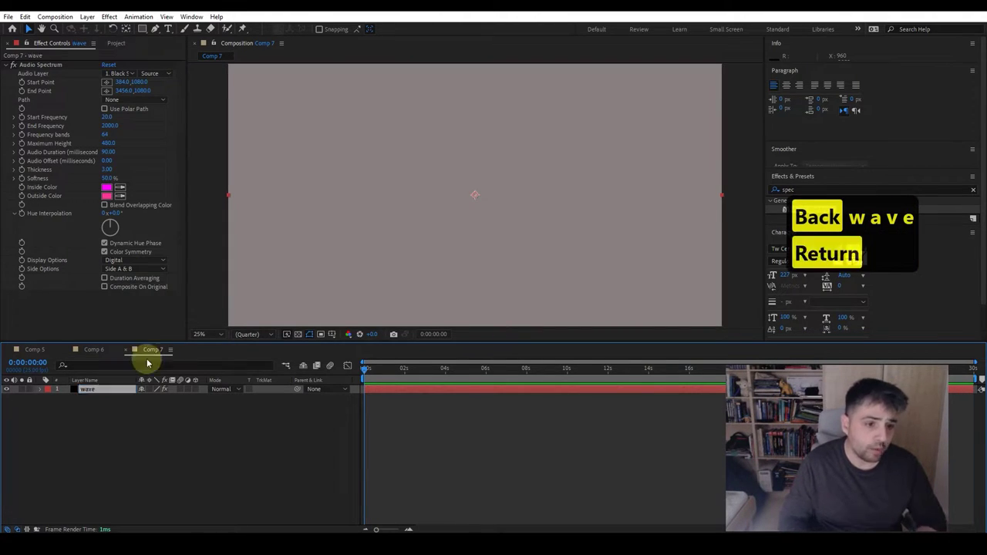
Step: Add a second black solid, name it 'BG', and place it below wave
right_click(131, 422)
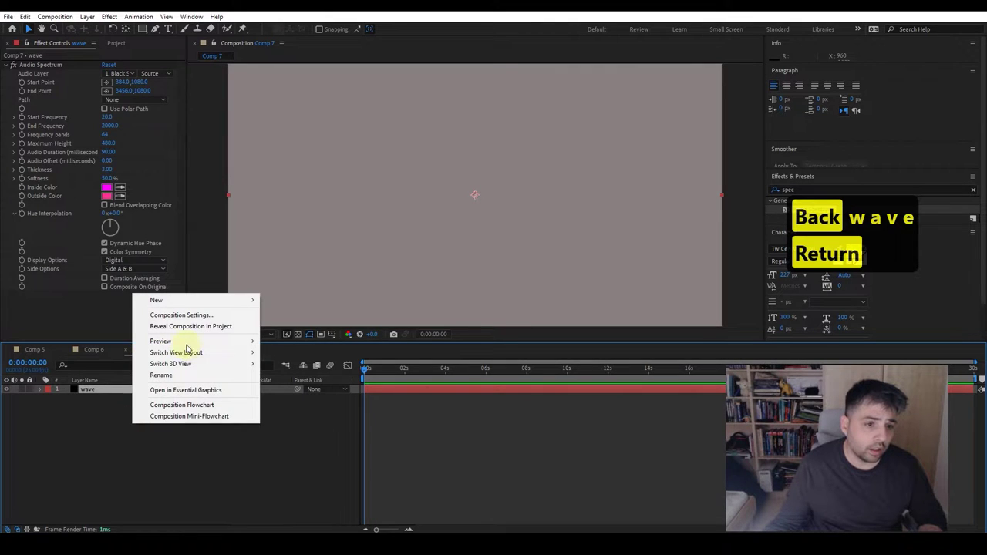
mouse_move(241, 299)
click(289, 327)
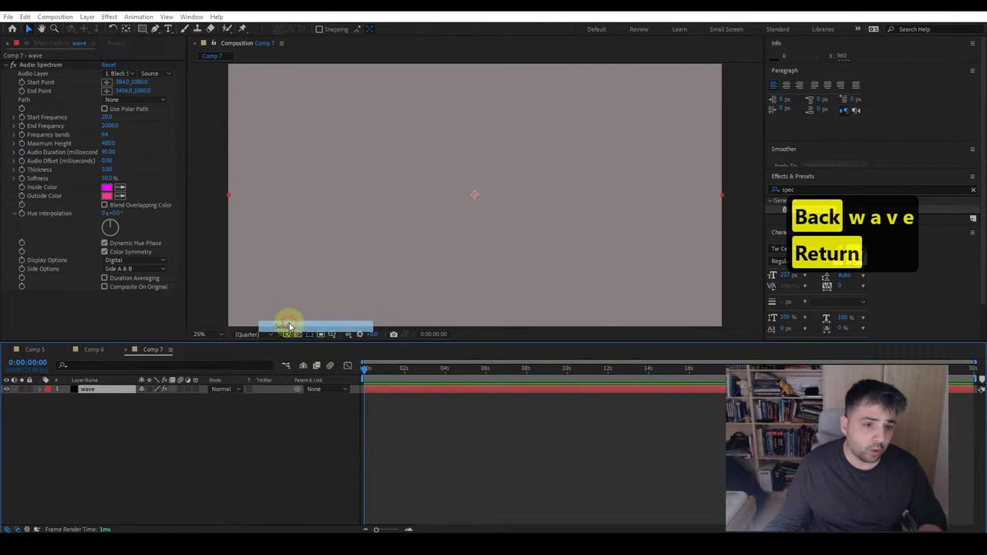
click(519, 359)
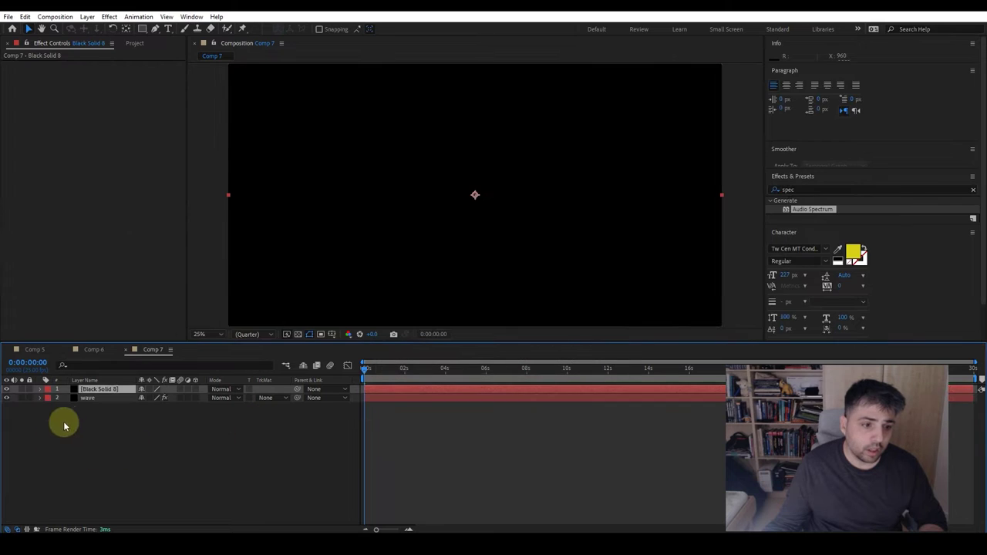
double_click(88, 390)
key(Return)
text(BG)
key(Return)
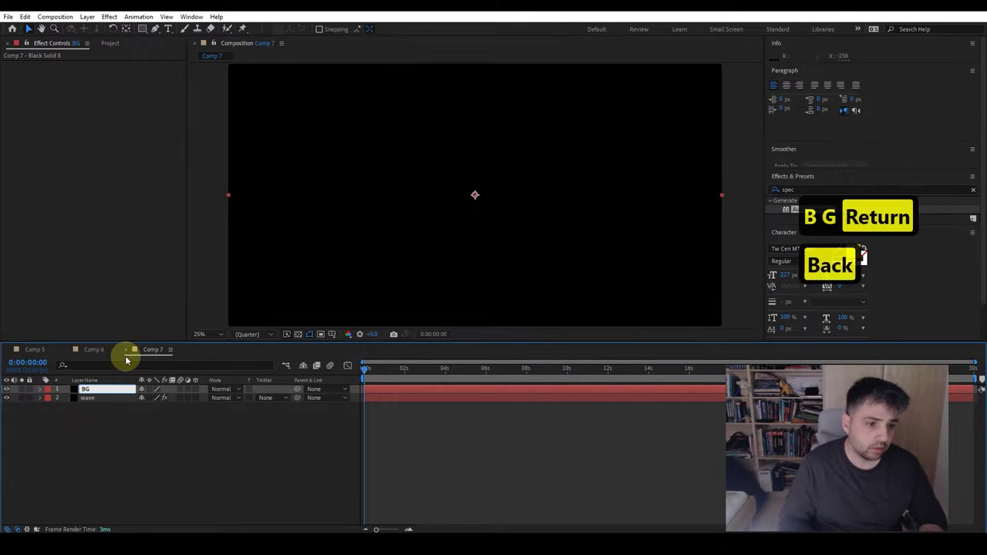
drag(100, 391, 97, 409)
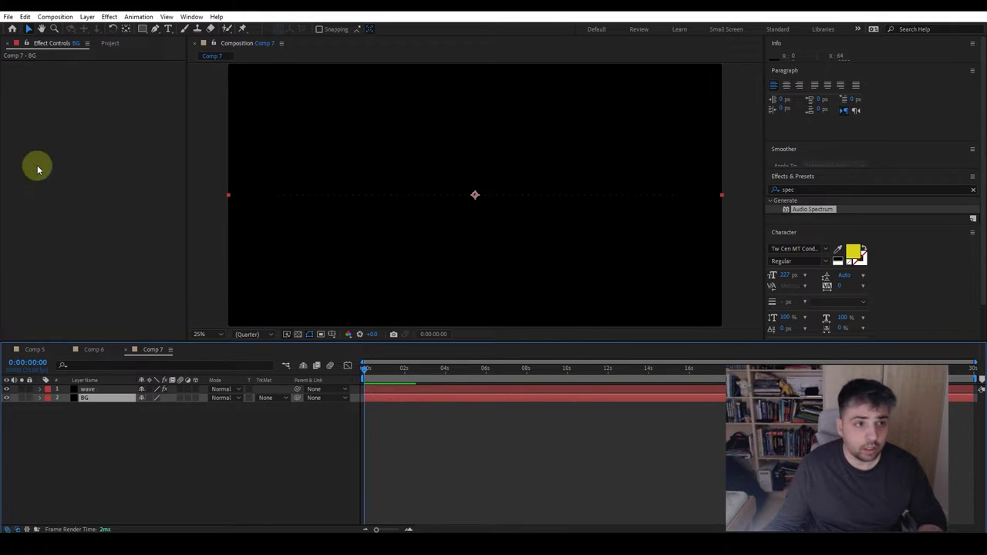
Step: Add smoke_on_the_water.mp4 from the Project panel to Comp 7 as a layer
click(108, 43)
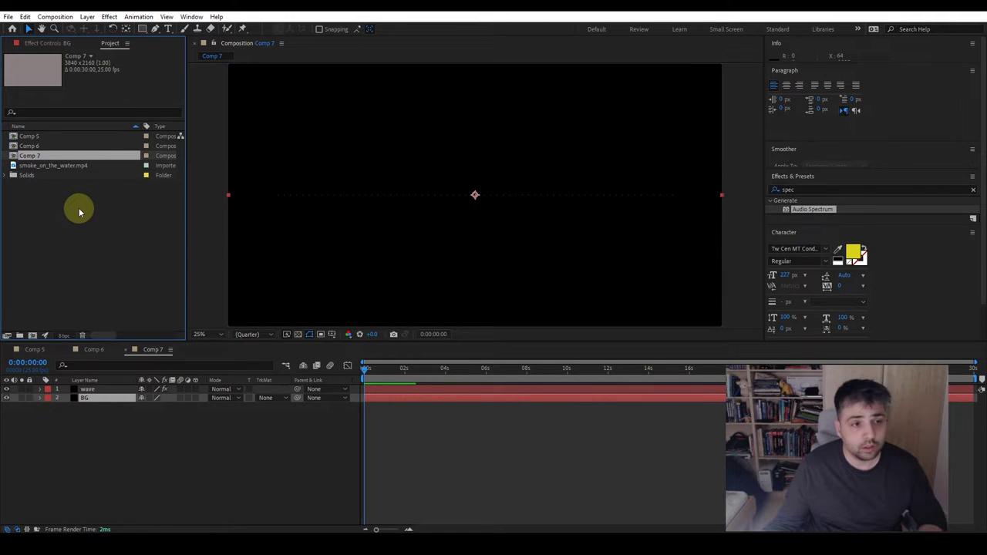
click(68, 167)
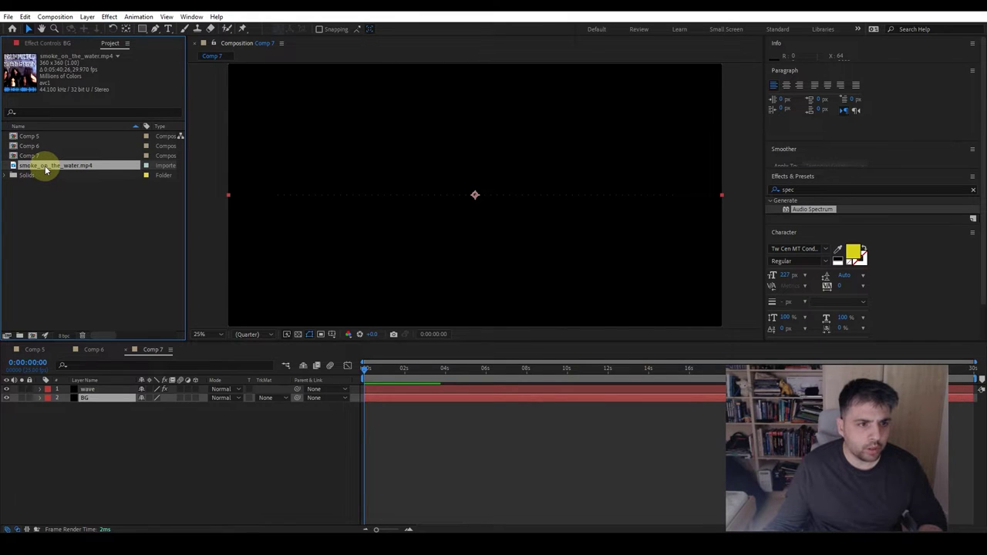
drag(45, 169, 488, 257)
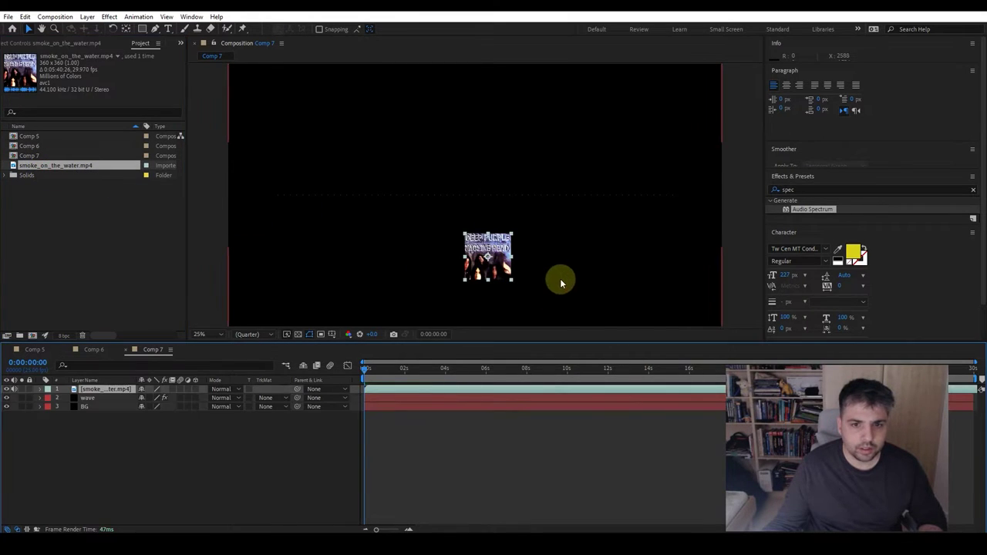
Step: Scale the smoke_on_the_water.mp4 layer to 150%
click(114, 420)
click(103, 389)
shift+click(103, 397)
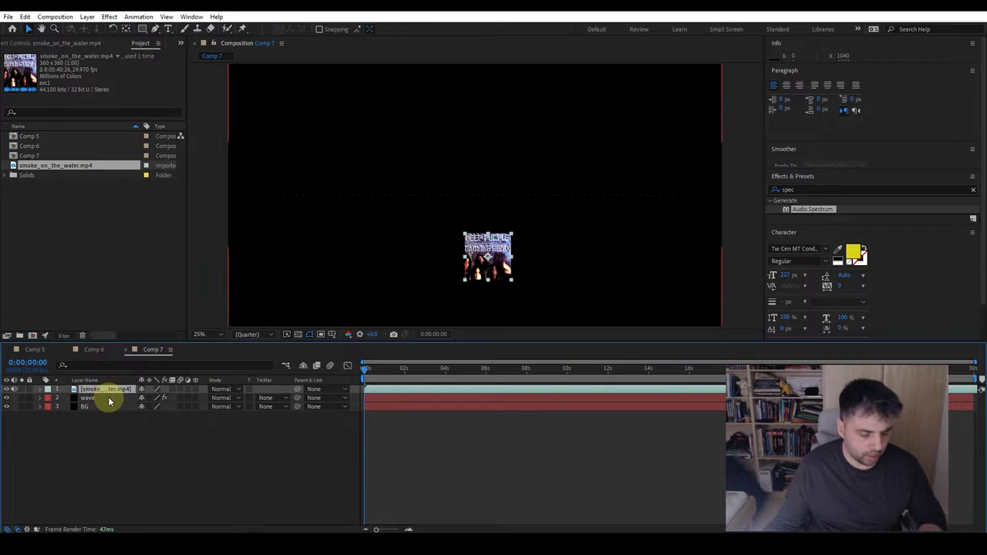
key(s)
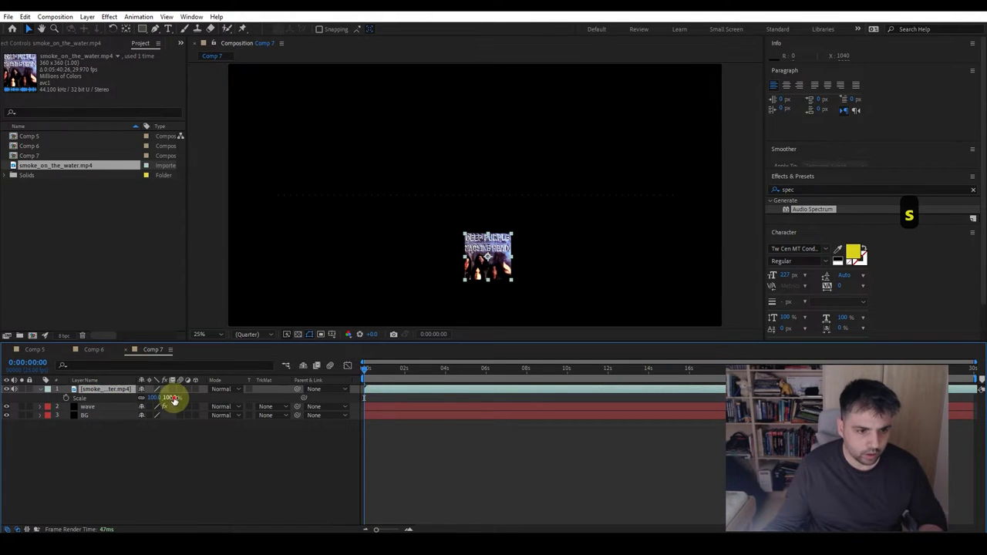
click(164, 397)
text(150)
key(Return)
click(80, 406)
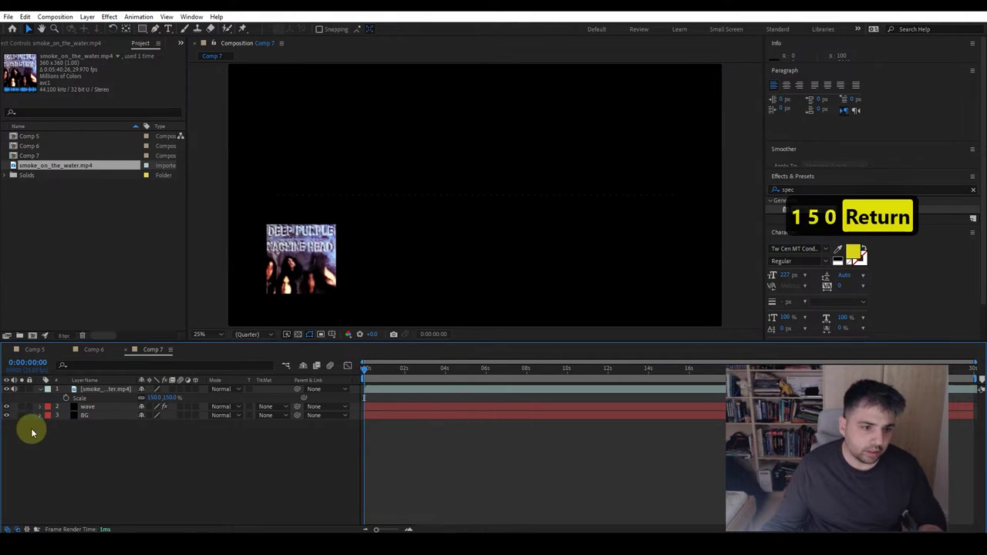
click(36, 390)
key(s)
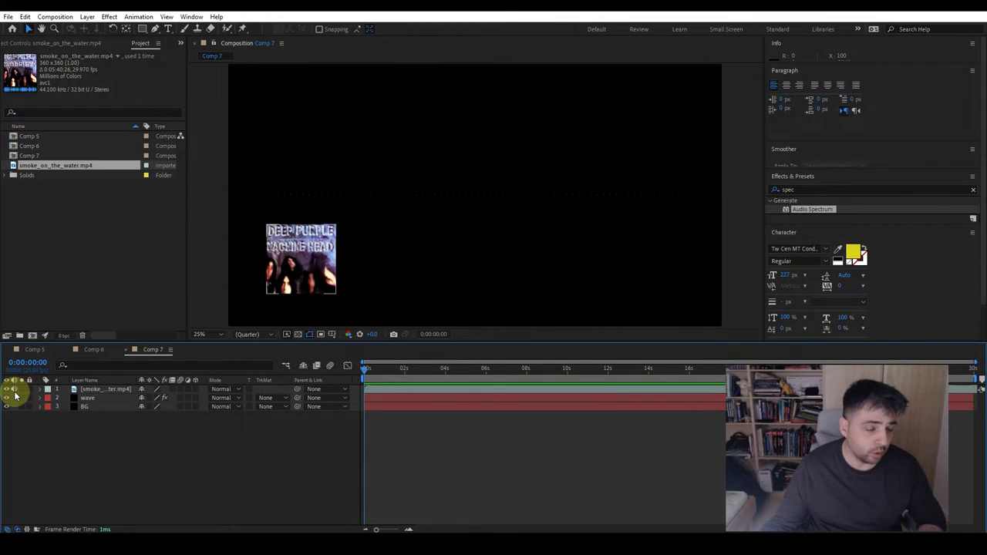
Step: Show the music layer's audio waveform and set Audio Levels to +8 dB
click(39, 390)
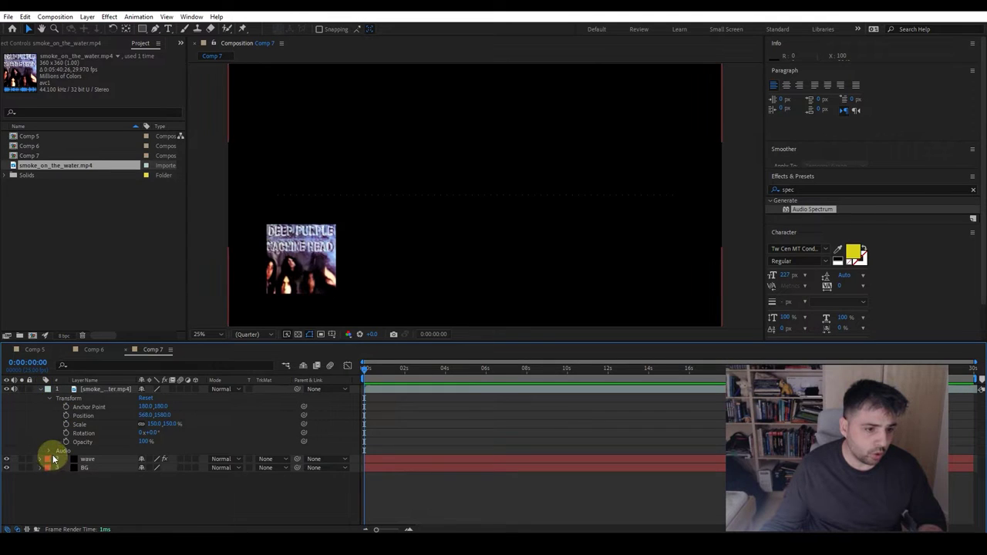
click(49, 451)
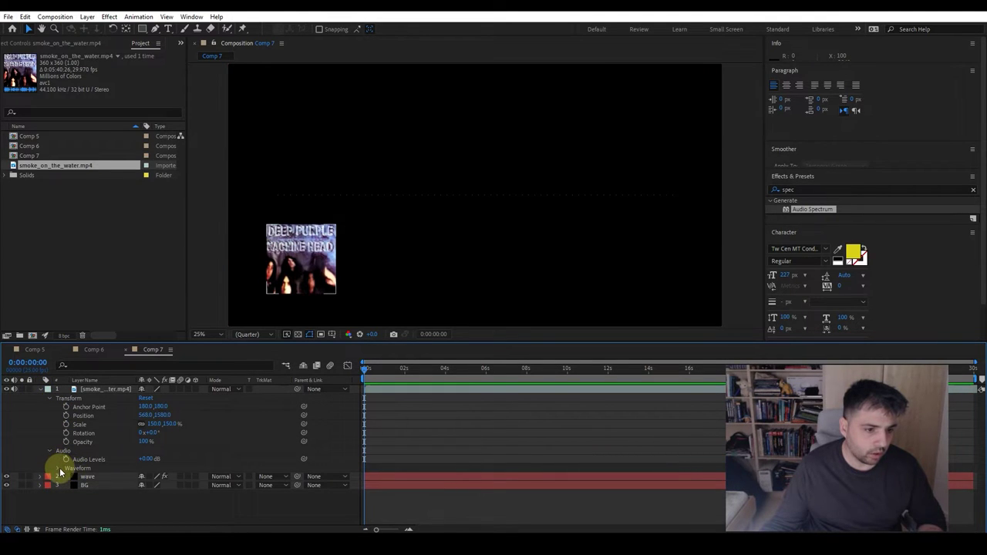
click(57, 468)
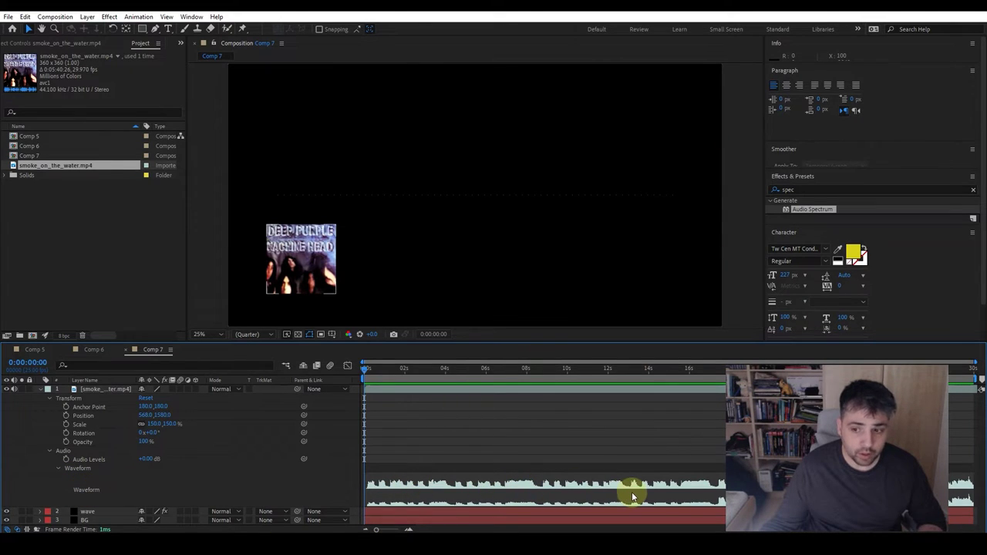
click(147, 459)
text(8)
key(Return)
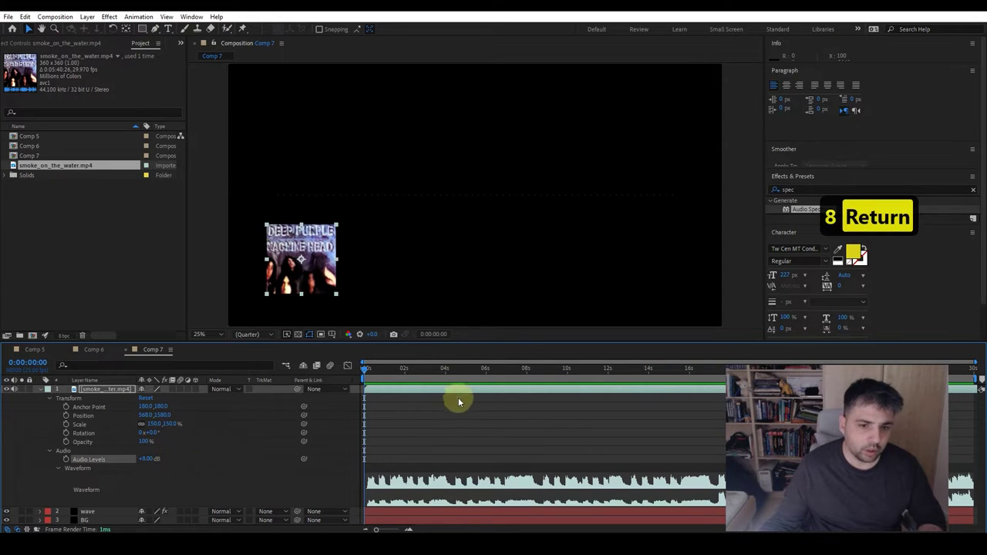
Step: Scrub and preview the song's opening, then collapse the layer and select wave
drag(389, 376, 376, 373)
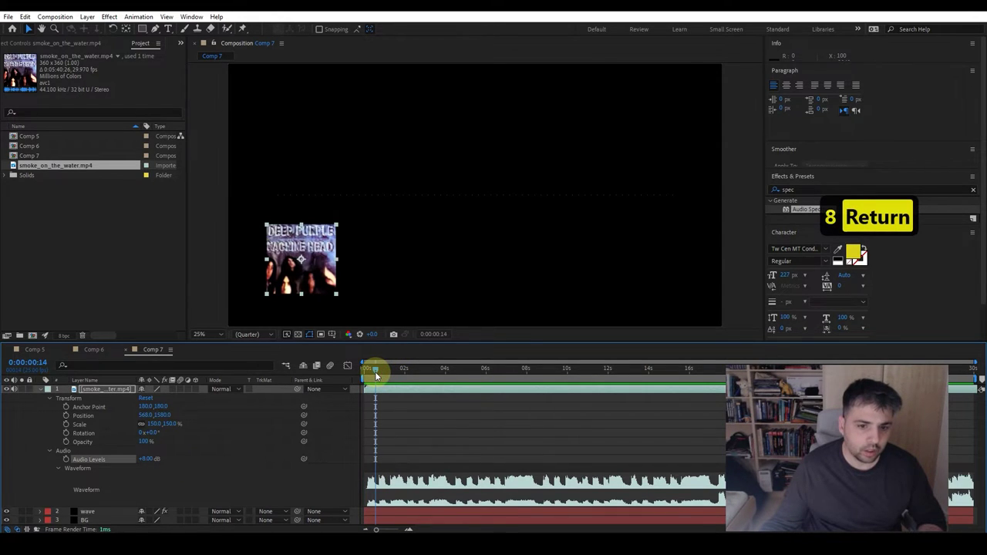
key(space)
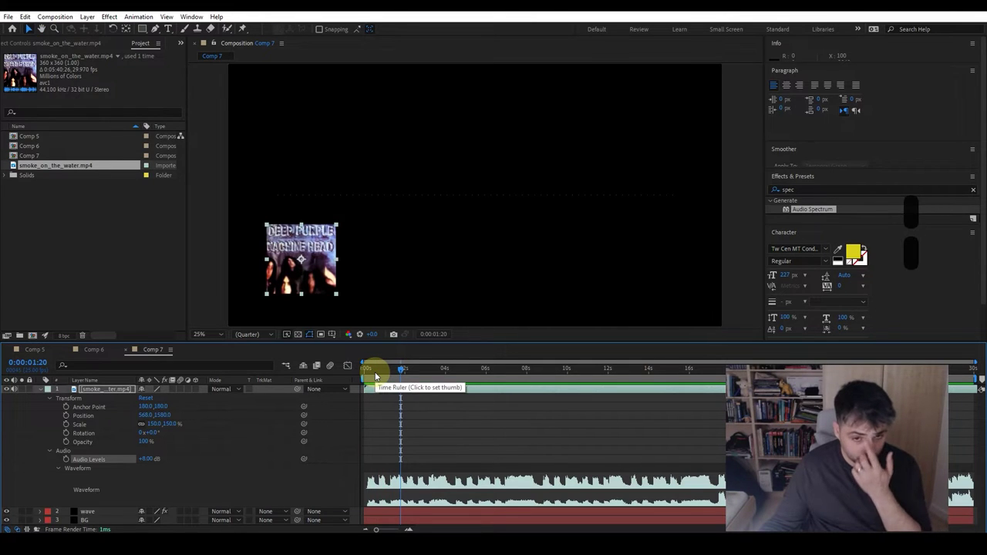
key(u)
click(87, 397)
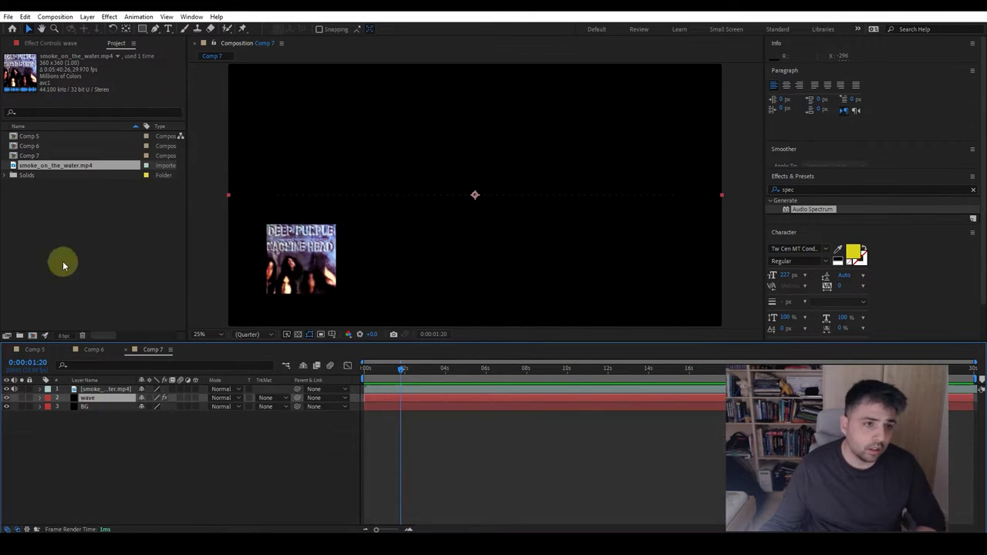
Step: Set wave's Audio Spectrum Audio Layer to smoke_on_the_water.mp4 and preview from the start
click(67, 44)
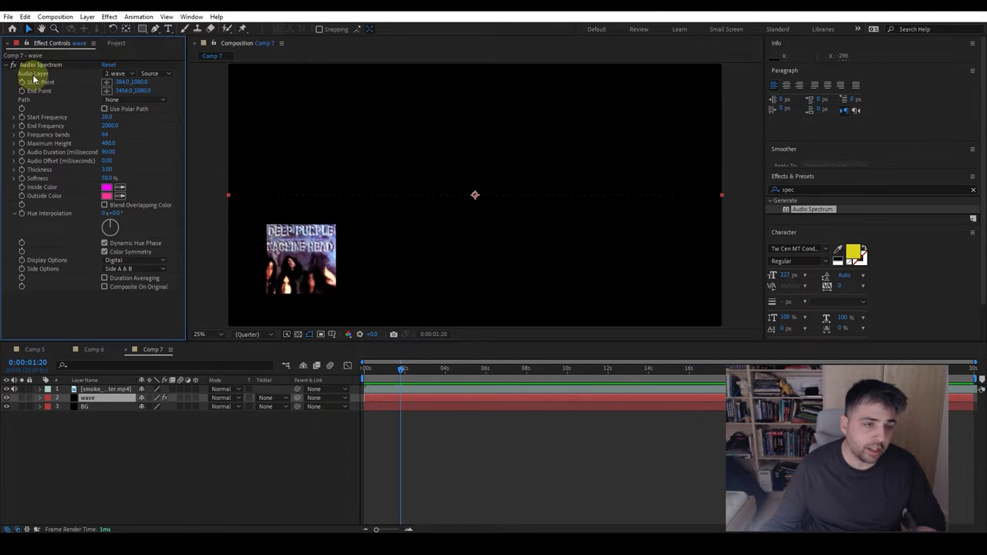
click(124, 73)
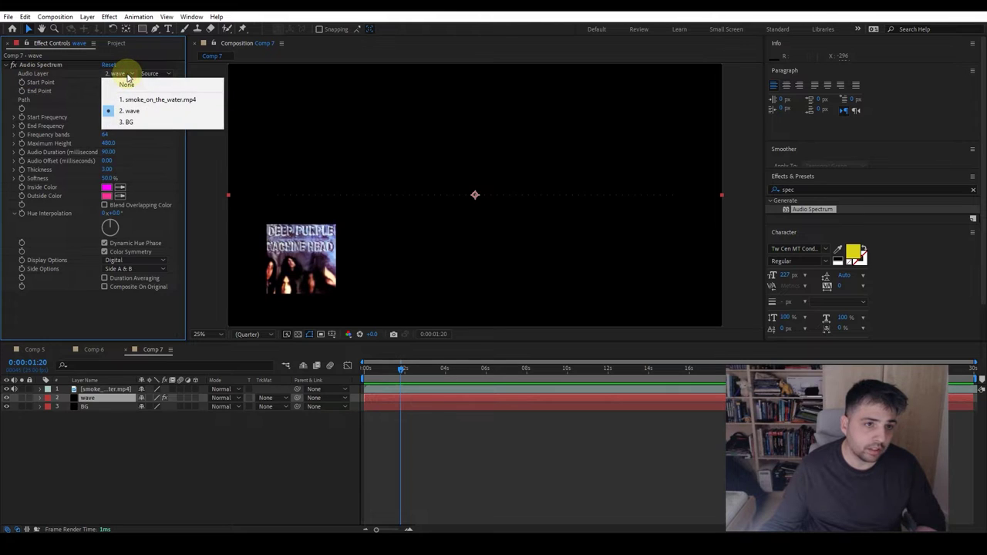
click(204, 100)
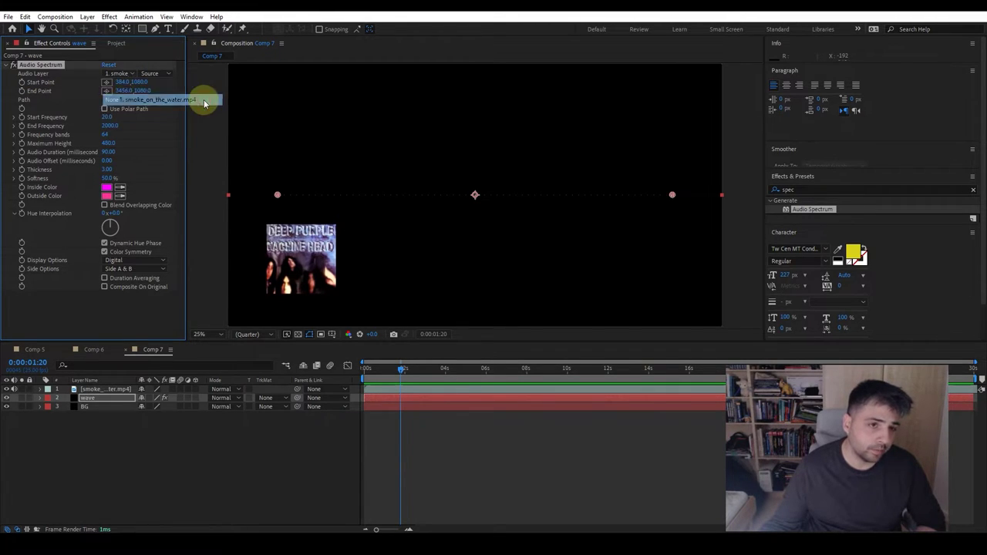
click(369, 368)
drag(369, 368, 353, 370)
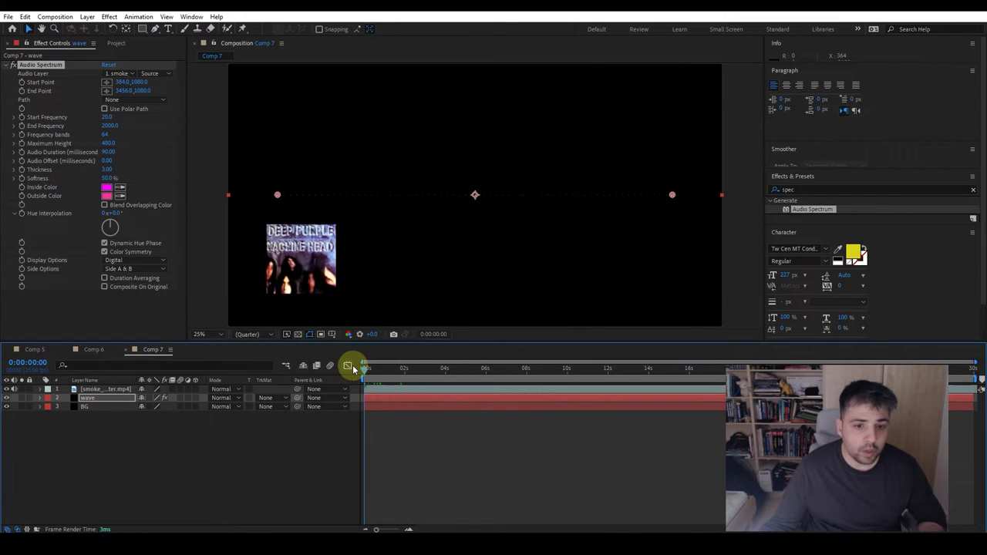
key(space)
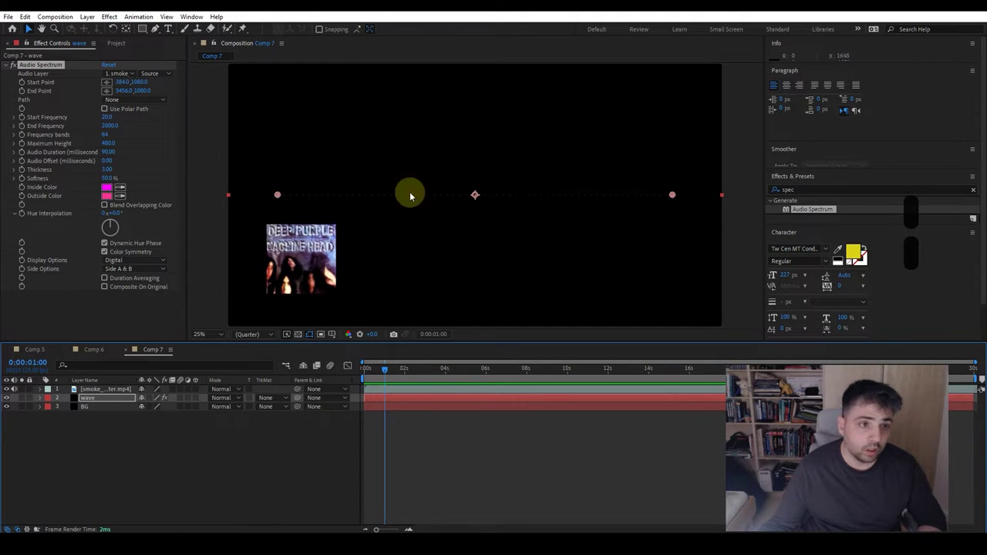
Step: Set Maximum Height to 8000, then to 12000, and preview the taller bars
click(109, 144)
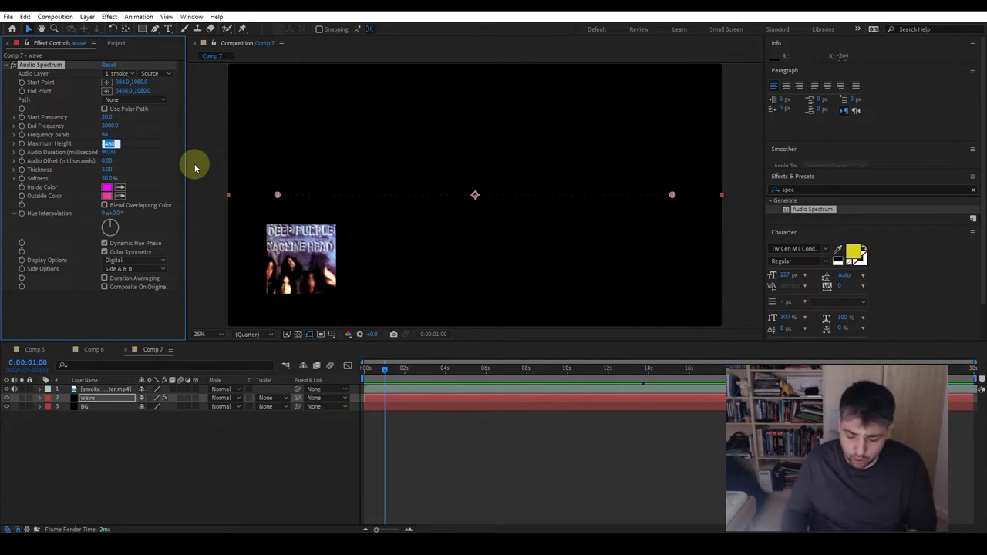
text(800)
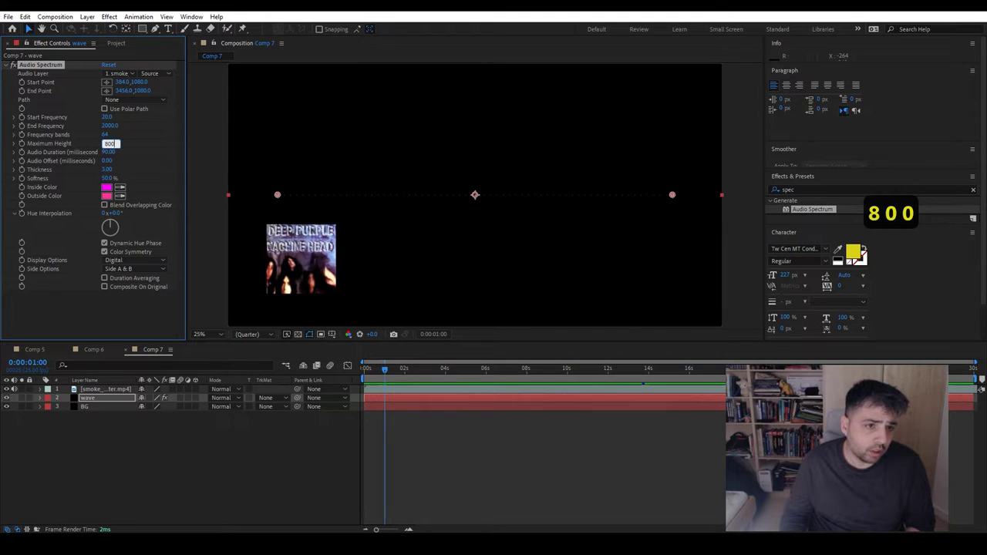
text(0)
key(Return)
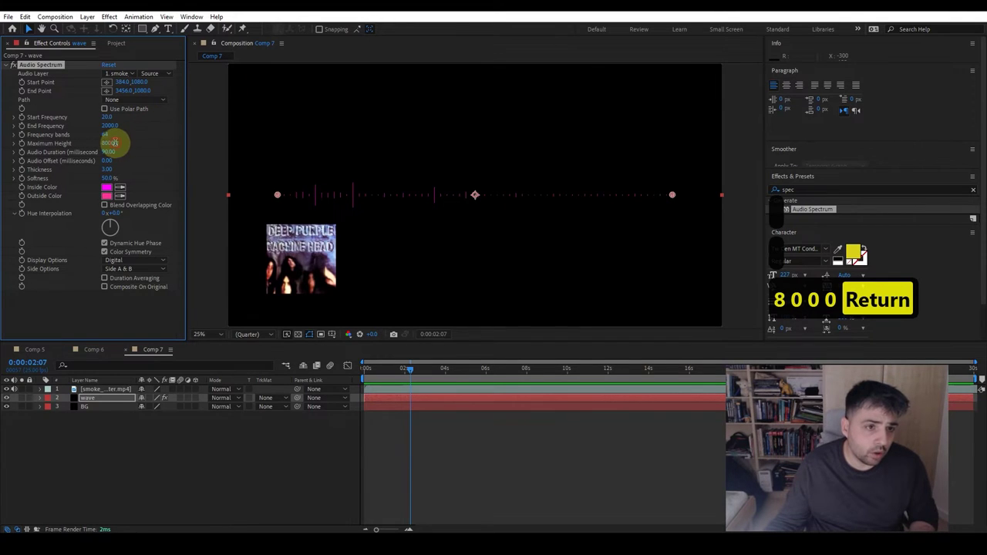
click(110, 143)
text(12)
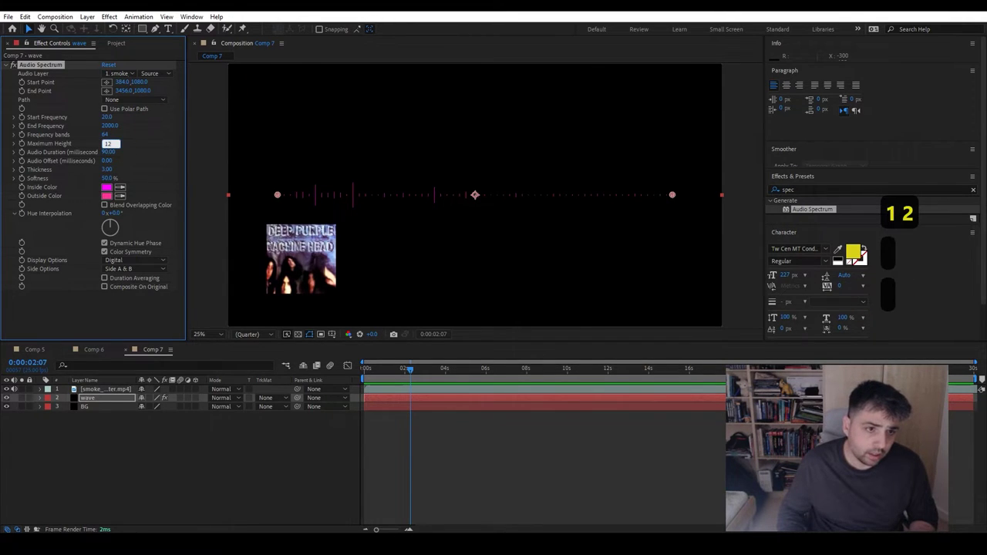
text(000)
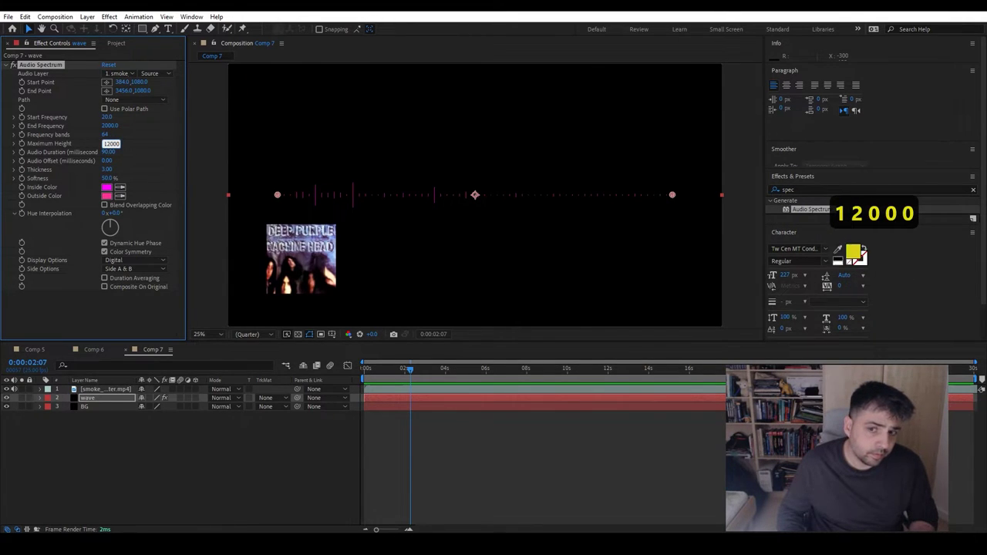
key(Return)
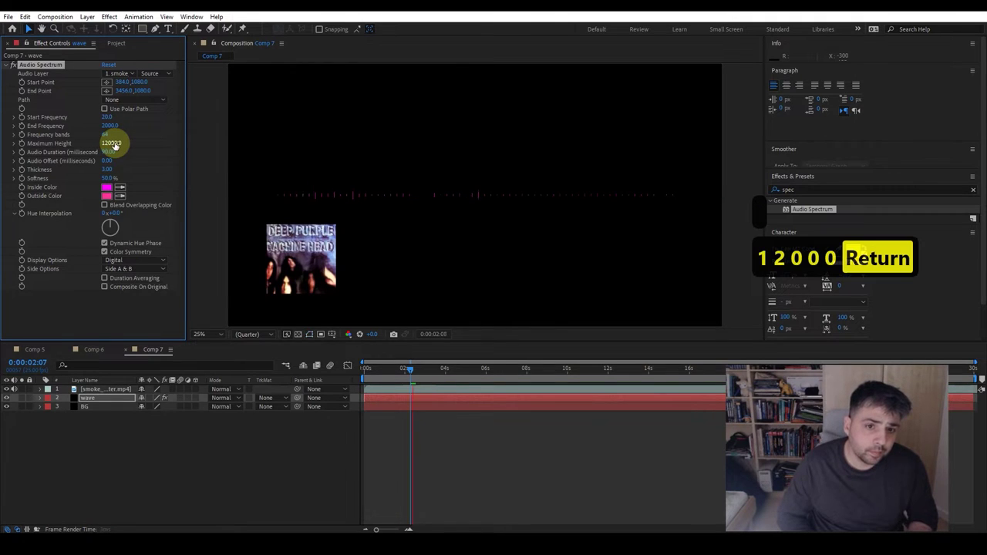
key(space)
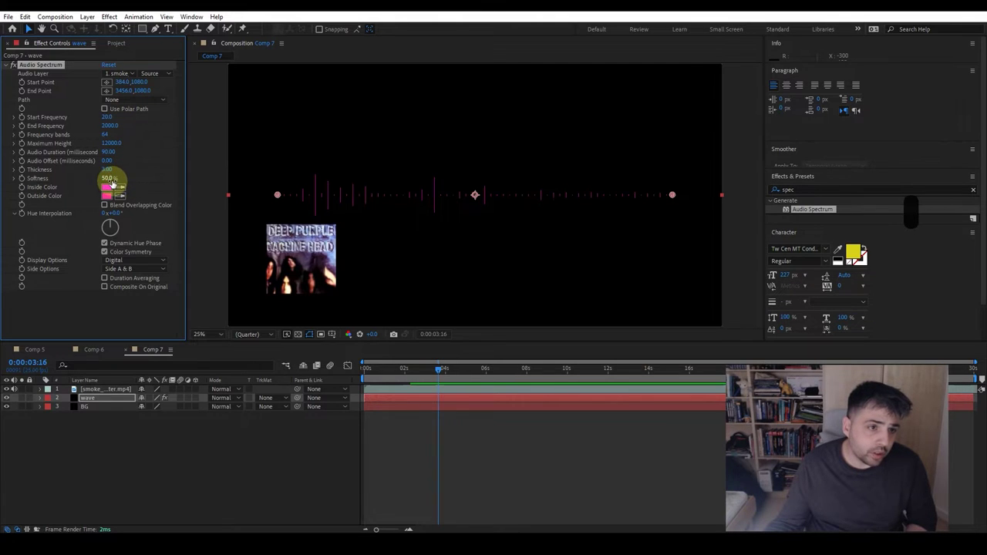
Step: Keep Audio Duration at 90, raise Thickness to 25 and lower Softness to 9%
click(110, 152)
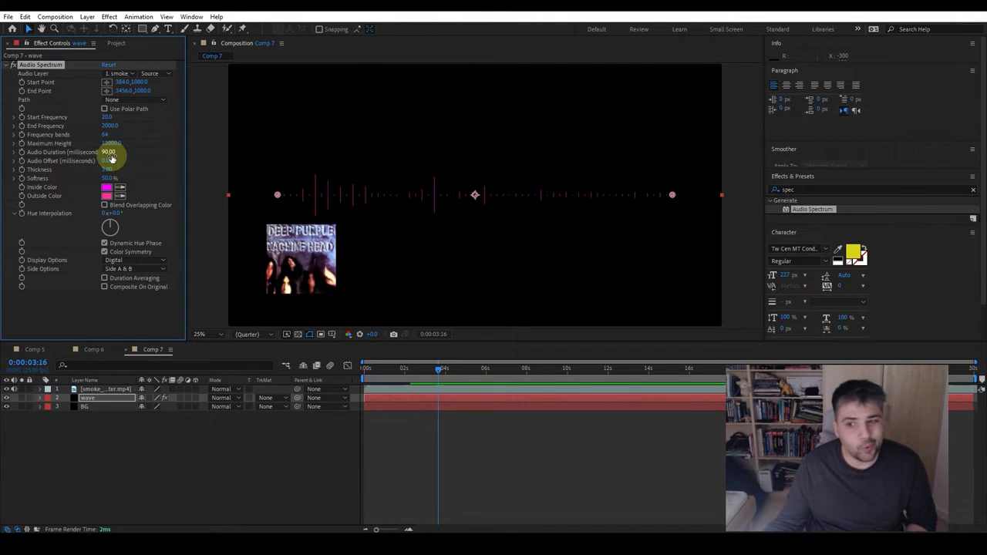
click(183, 480)
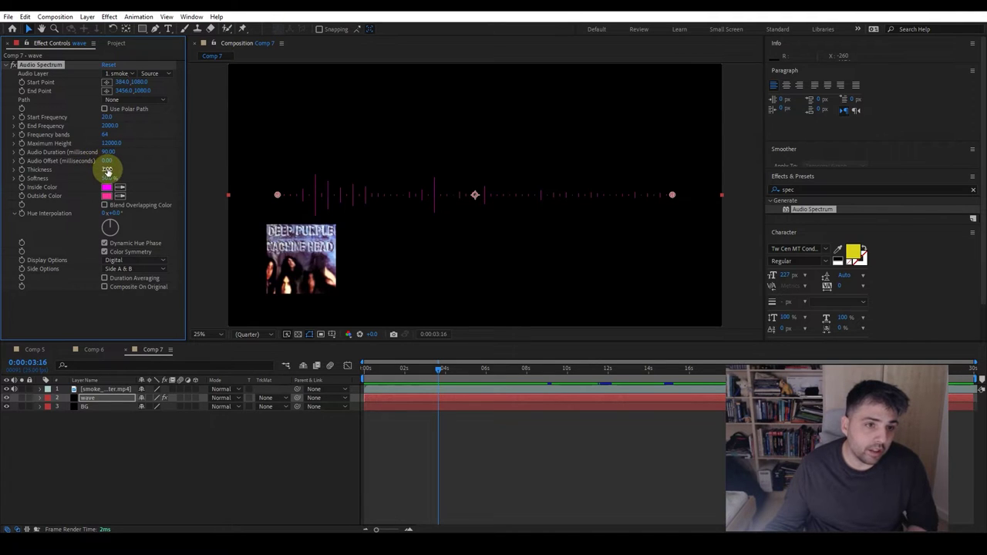
drag(107, 168, 221, 165)
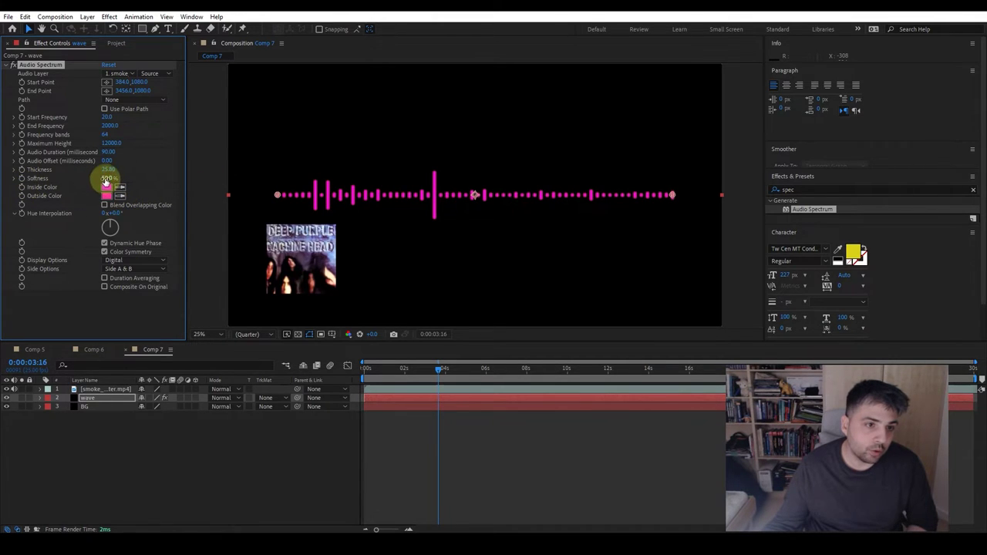
drag(106, 178, 79, 181)
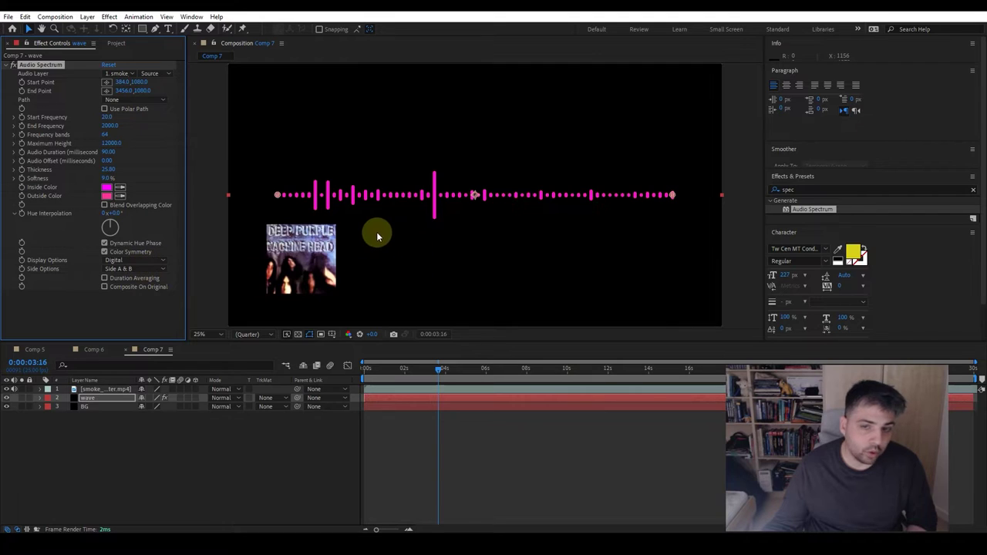
Step: Switch Display Options to Analog lines and preview from the start
click(114, 263)
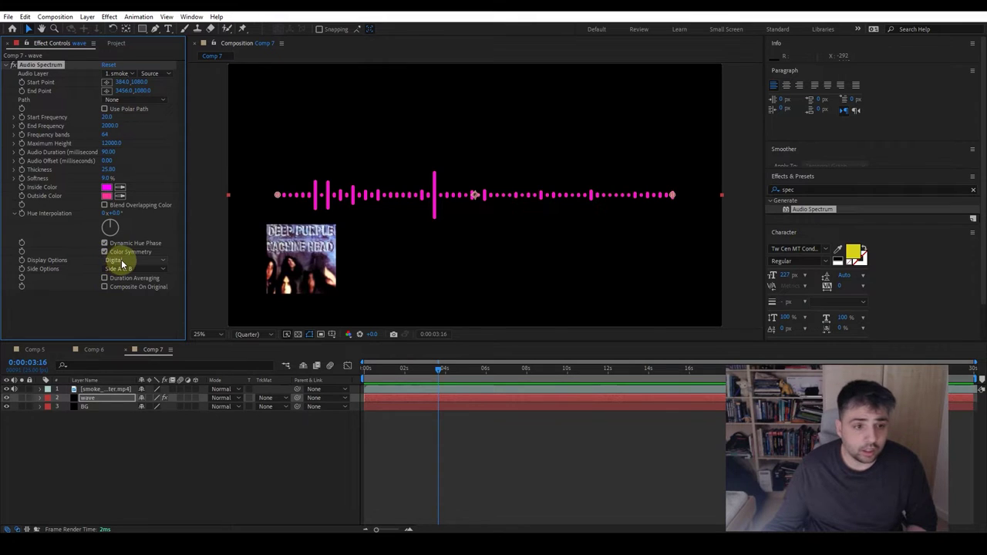
click(133, 264)
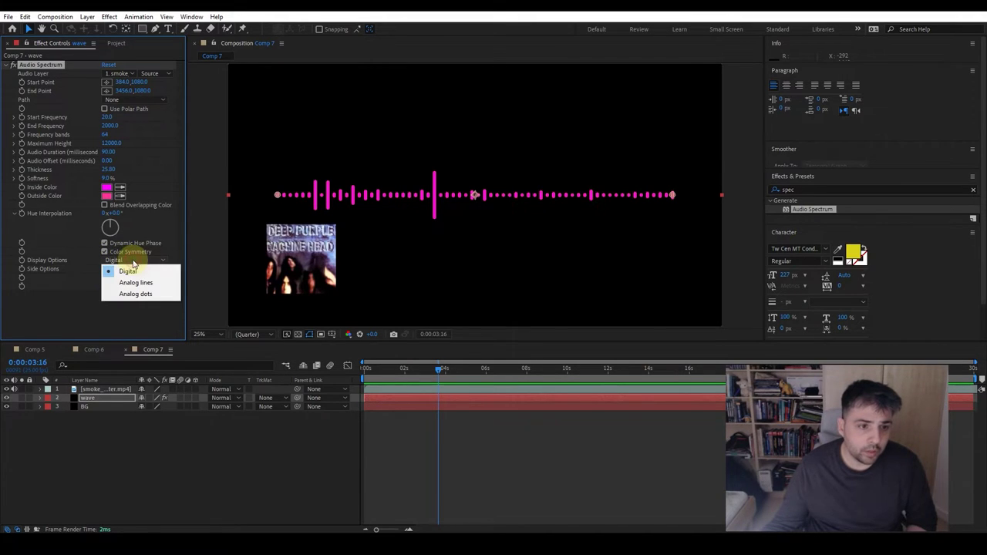
click(172, 286)
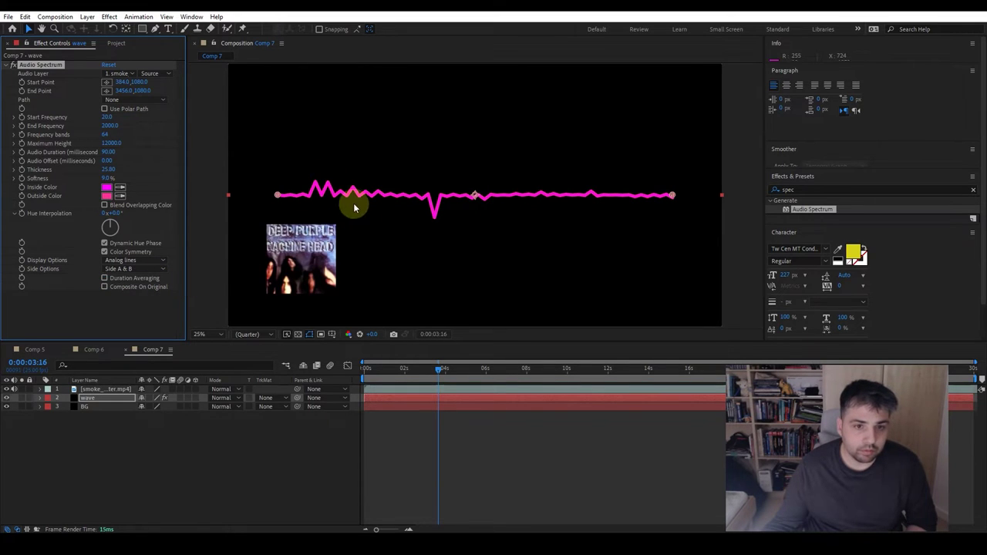
drag(414, 370, 323, 365)
key(space)
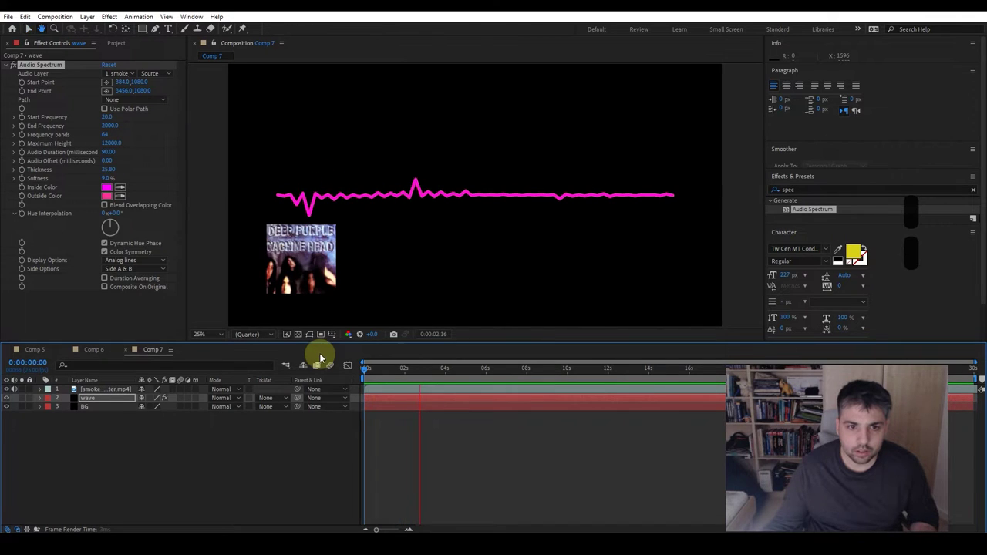
key(space)
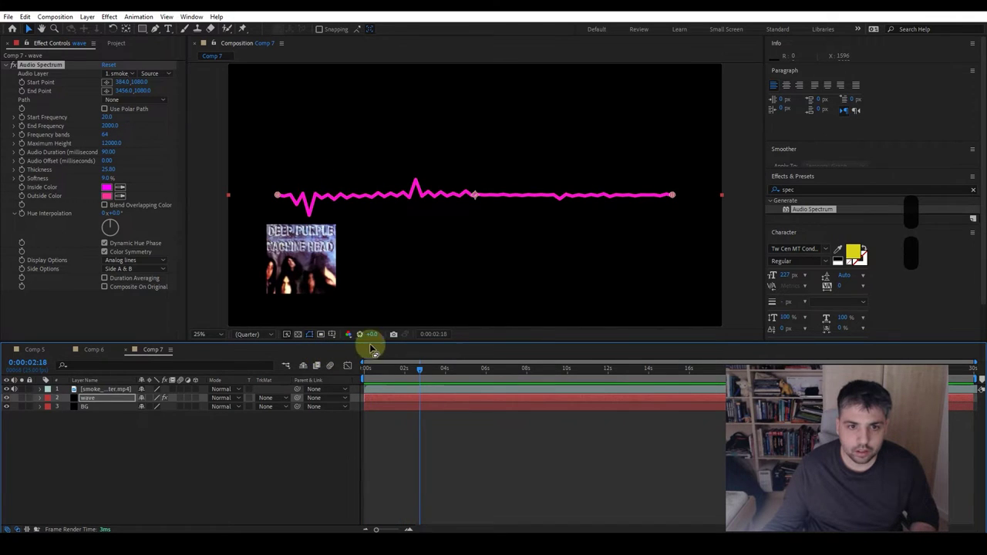
Step: Switch Display Options to Analog dots and preview from the start
click(121, 261)
click(137, 295)
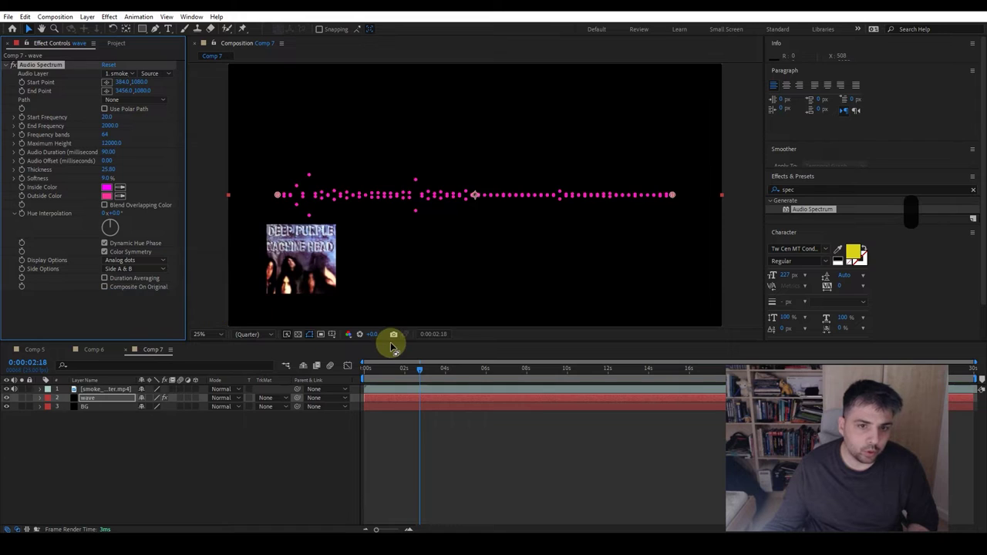
click(315, 360)
key(Home)
key(space)
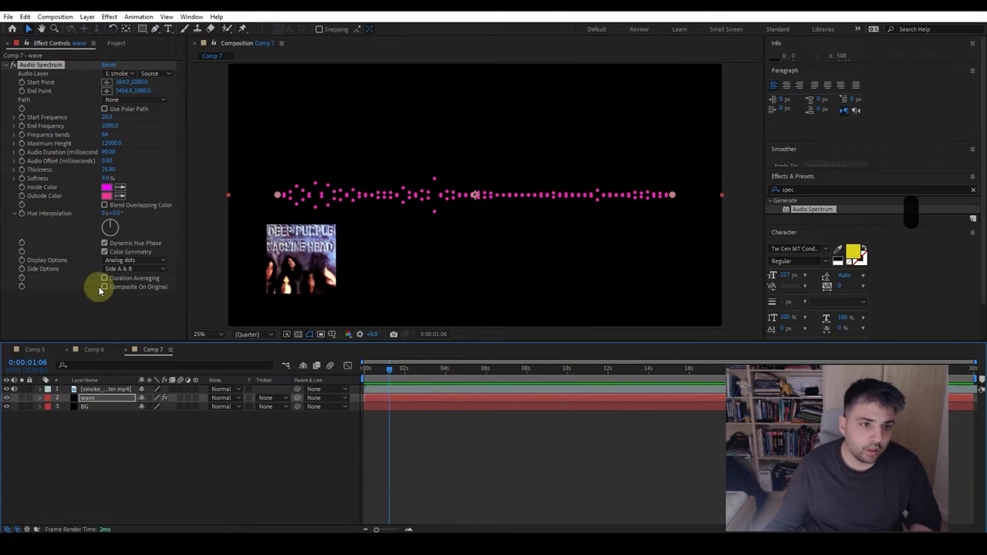
click(135, 259)
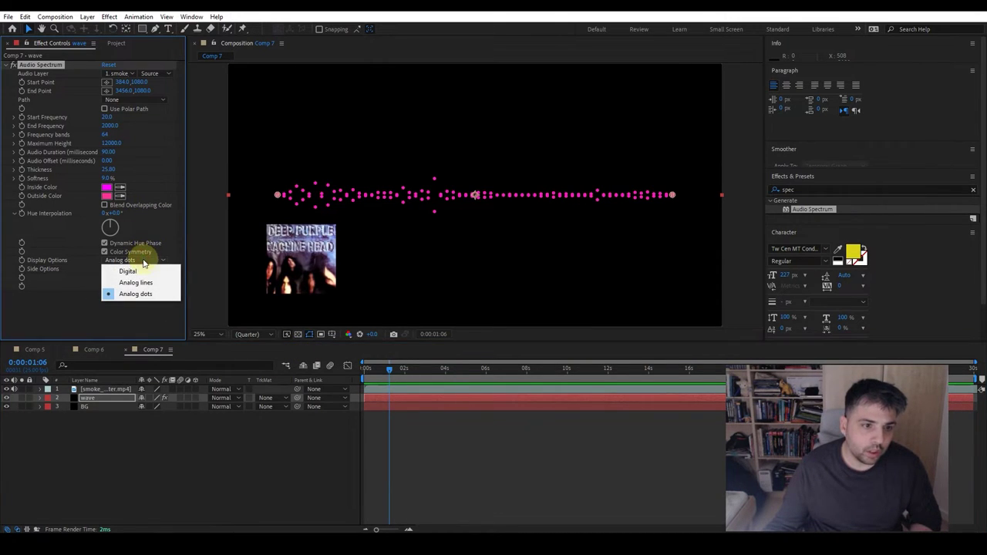
Step: Return to Digital display, adjust frequency bands, set Softness to 35%, and preview from frame 0
click(127, 268)
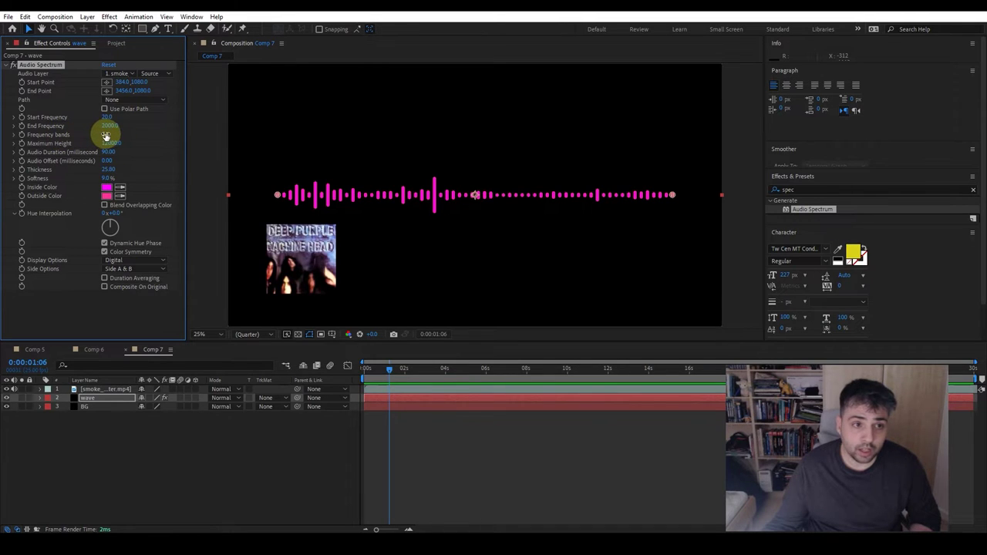
drag(108, 136, 462, 96)
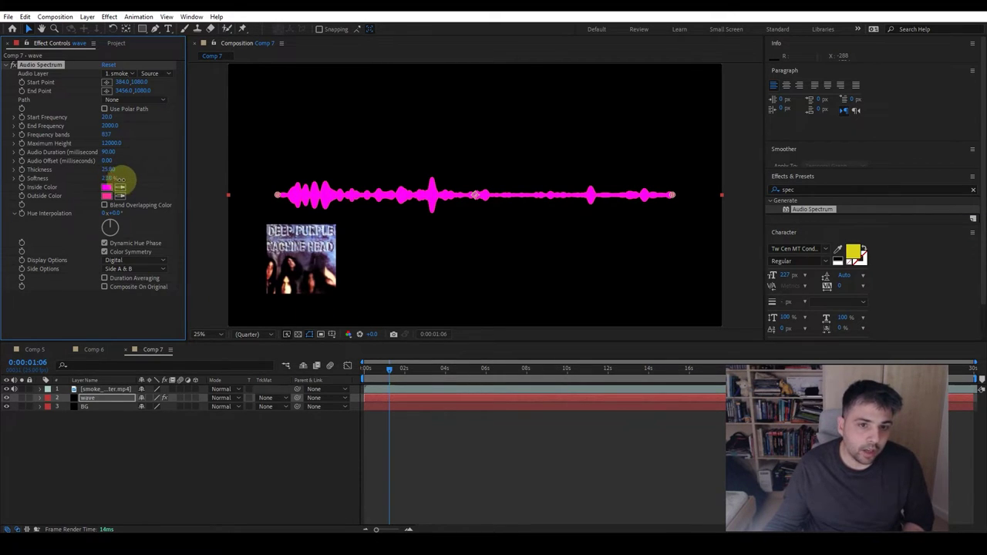
mouse_move(120, 179)
mouse_down()
mouse_move(133, 179)
mouse_move(116, 179)
mouse_up()
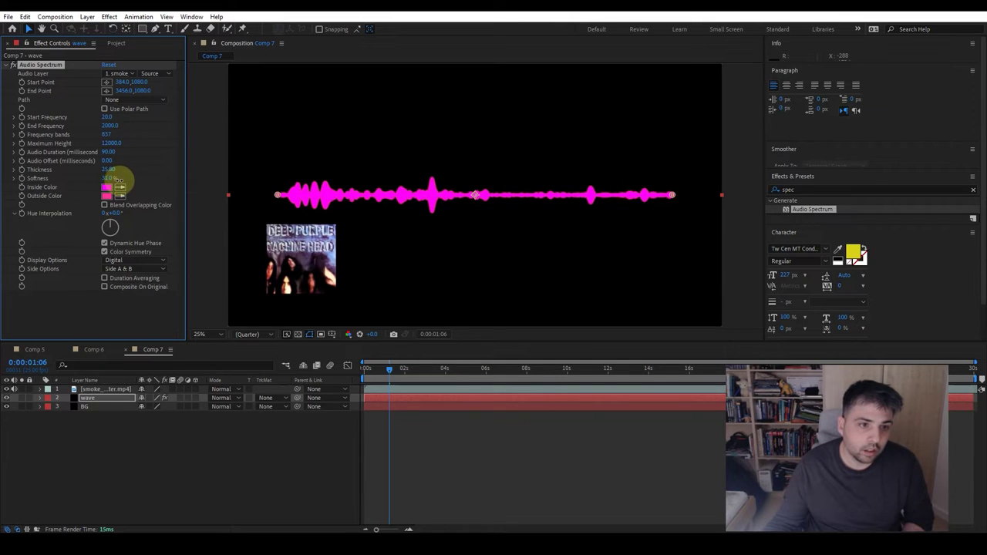
click(476, 467)
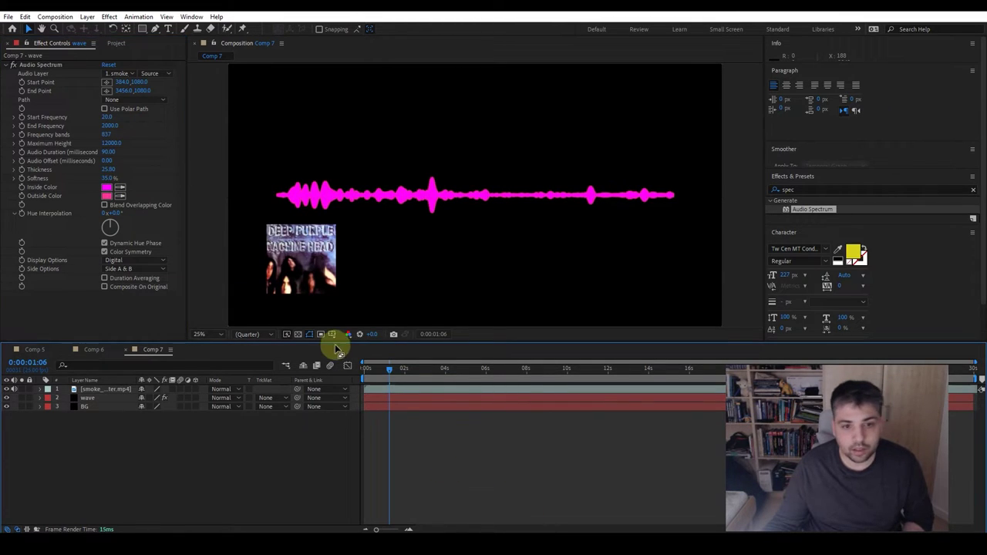
drag(388, 372, 341, 365)
key(space)
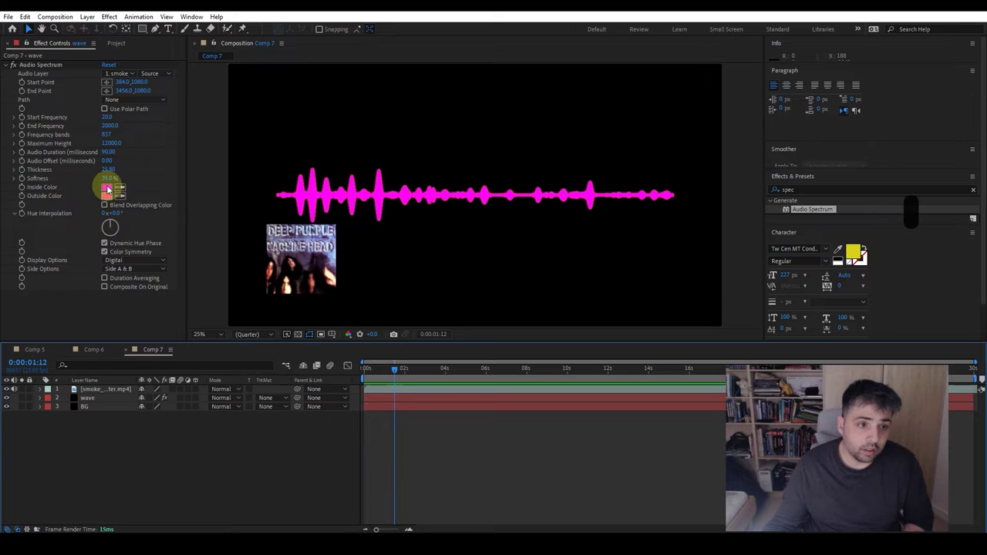
Step: Rotate Audio Spectrum Hue Interpolation to about 263° and set Inside Color to pale green 91FF7F
click(112, 226)
drag(119, 229, 86, 243)
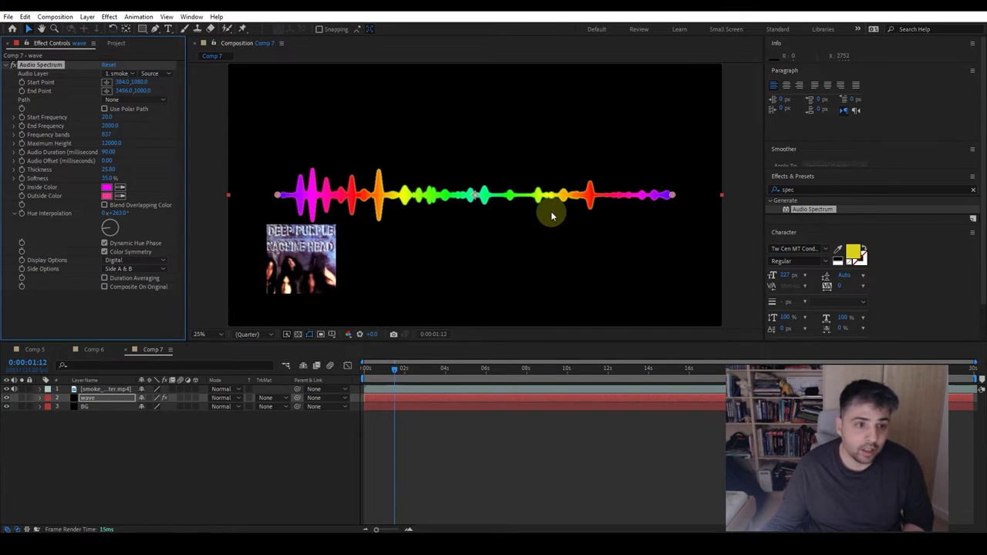
click(106, 189)
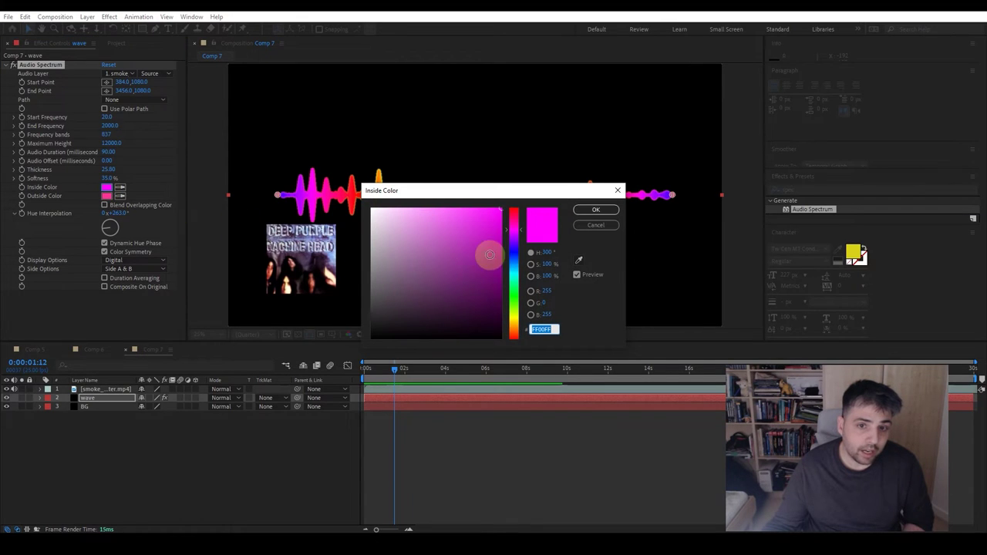
click(513, 297)
click(477, 243)
mouse_move(476, 239)
mouse_down()
mouse_move(464, 202)
mouse_move(483, 195)
mouse_up()
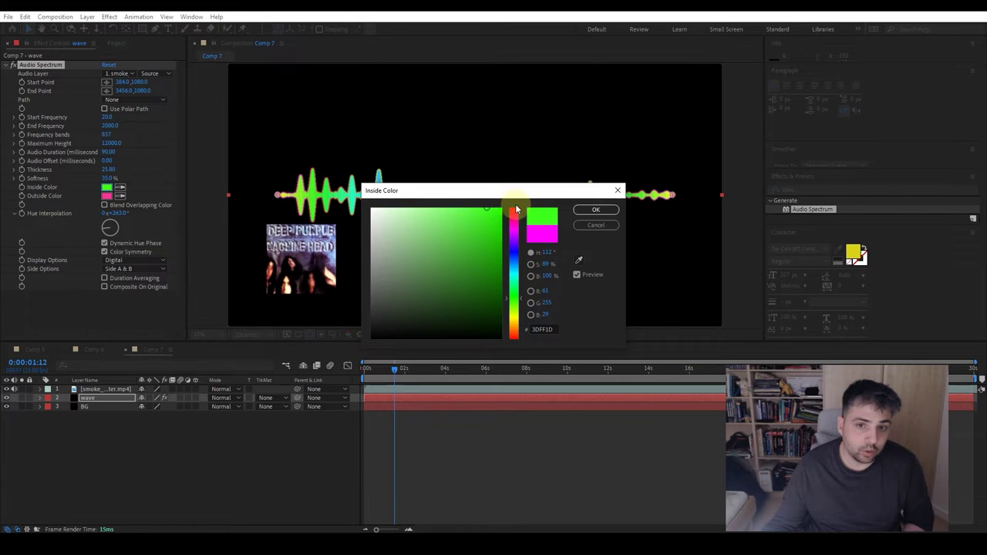
click(438, 208)
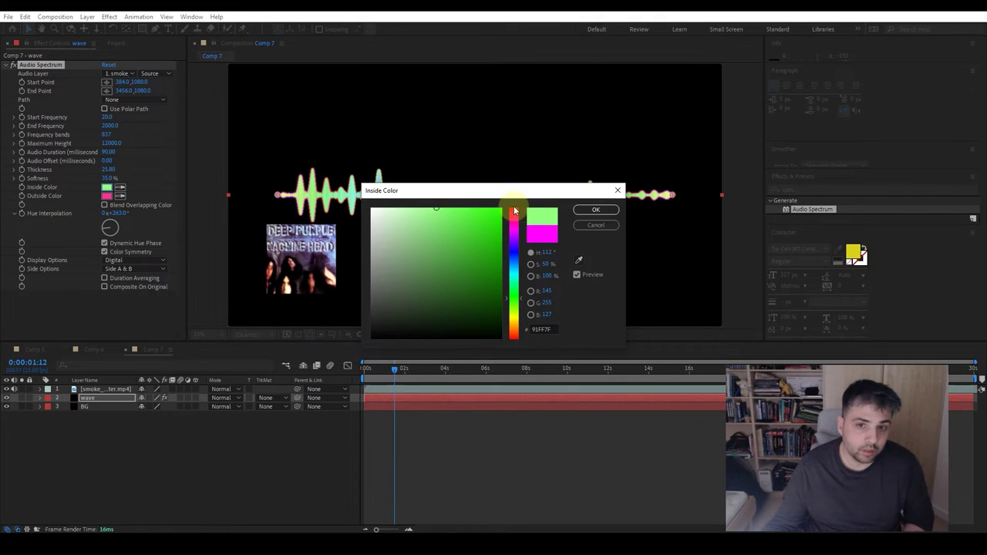
click(594, 210)
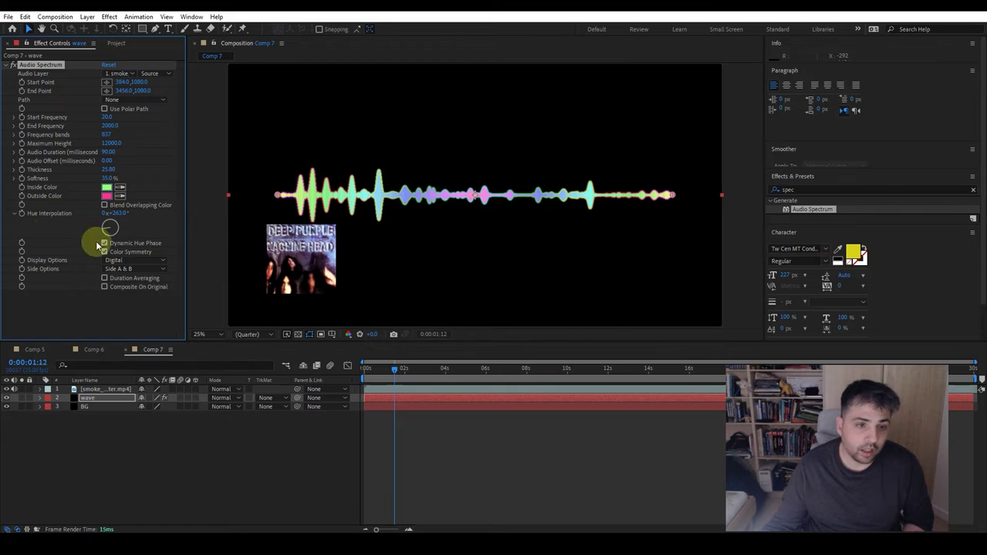
Step: Set Outside Color to red EA1E40, then reselect the wave layer
click(106, 196)
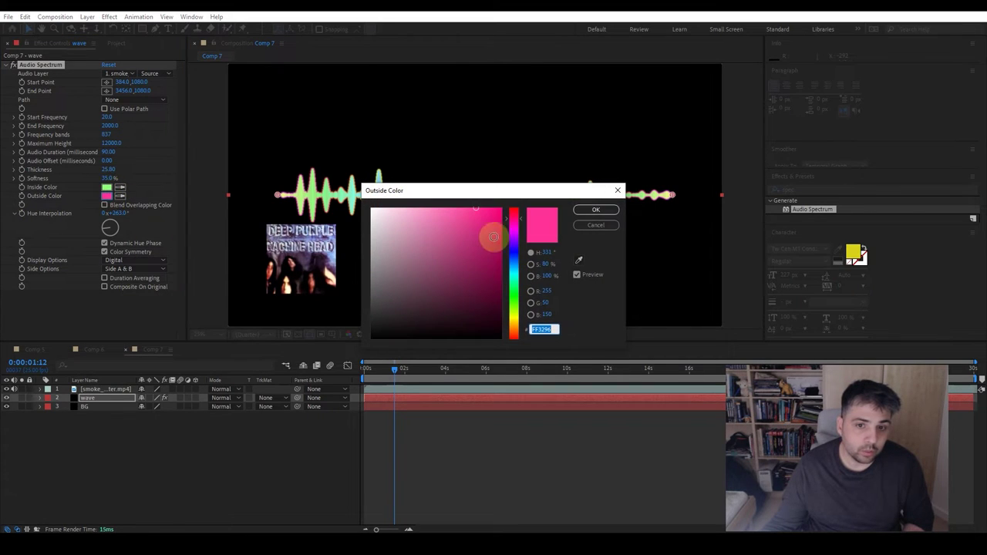
click(514, 213)
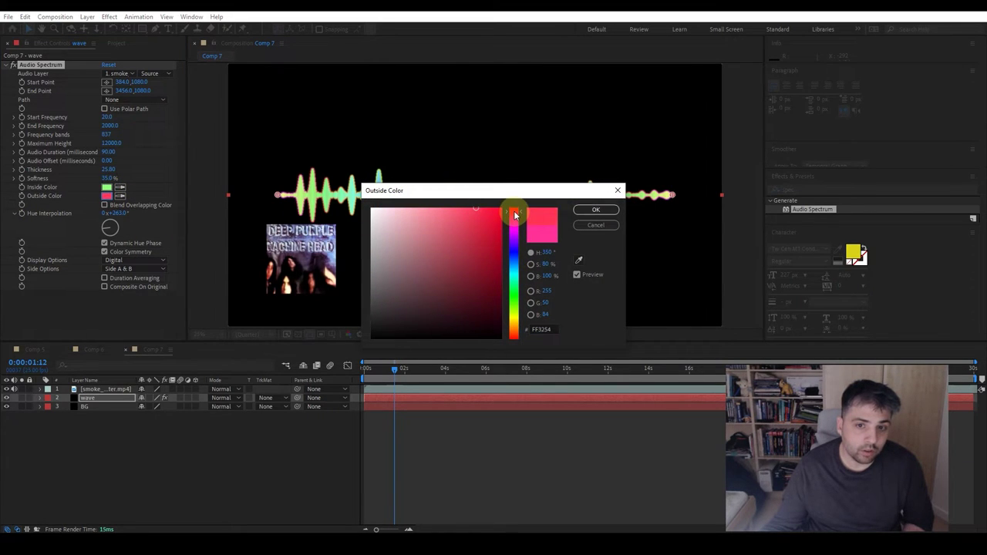
mouse_move(470, 213)
mouse_down()
mouse_move(487, 205)
mouse_move(485, 214)
mouse_up()
click(592, 210)
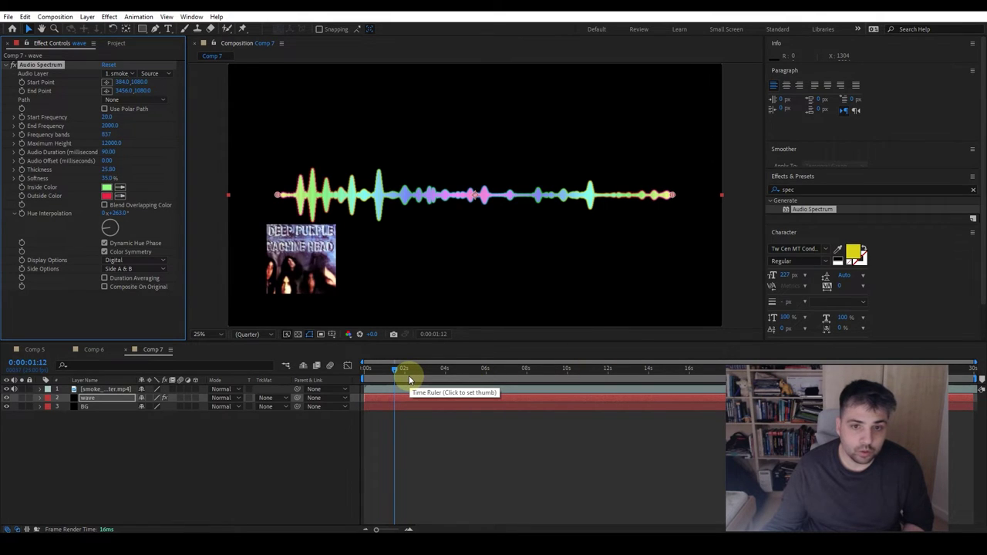
click(135, 465)
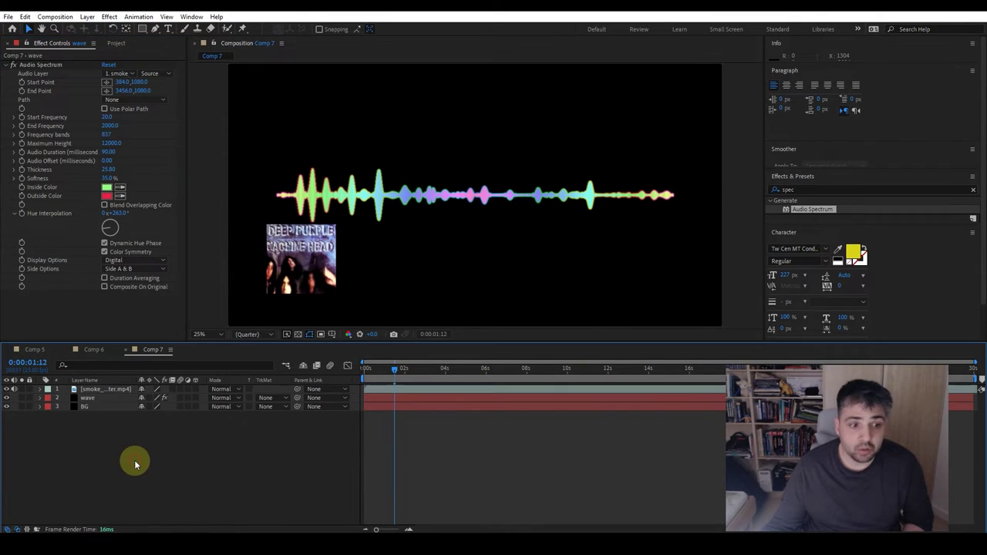
click(84, 400)
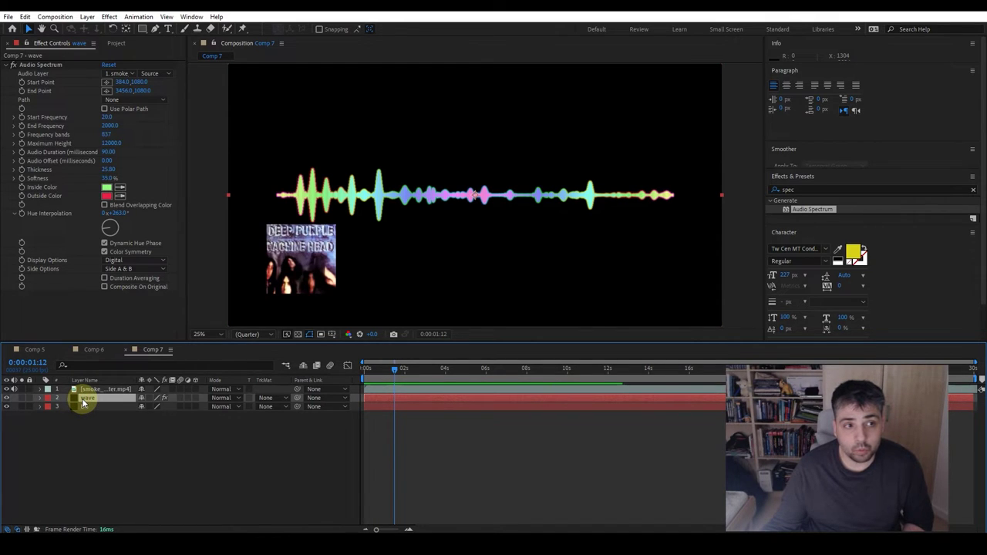
Step: Duplicate the wave layer with Ctrl+D and select the original wave
click(83, 407)
click(83, 401)
shift+click(84, 407)
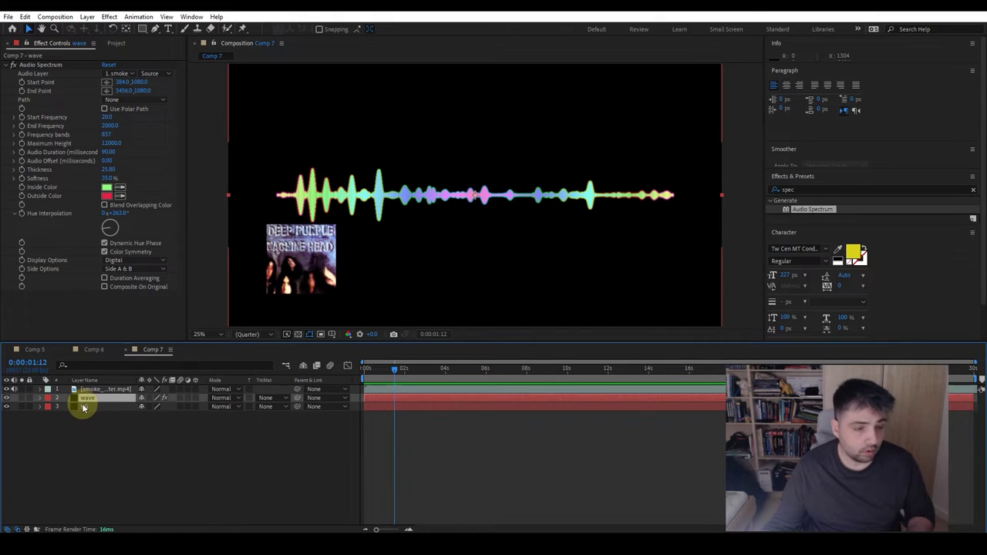
key(ctrl+d)
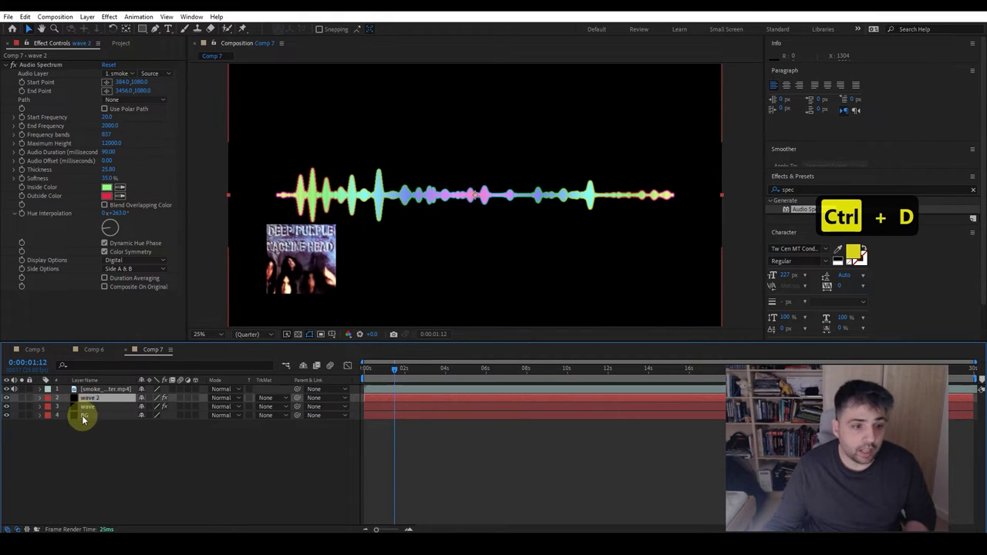
click(94, 408)
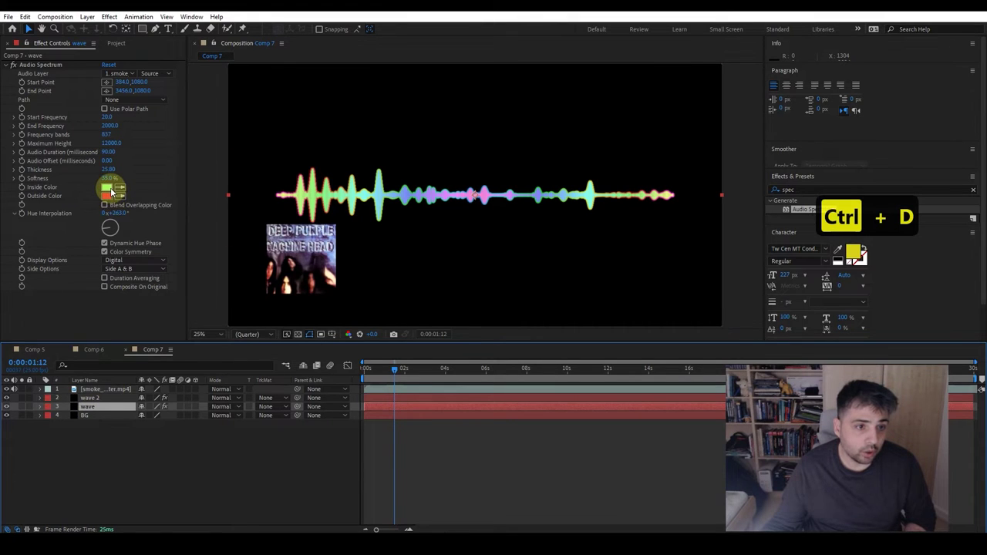
Step: Recolour the original wave with a bright yellow inside colour and a vivid blue outside colour
click(107, 187)
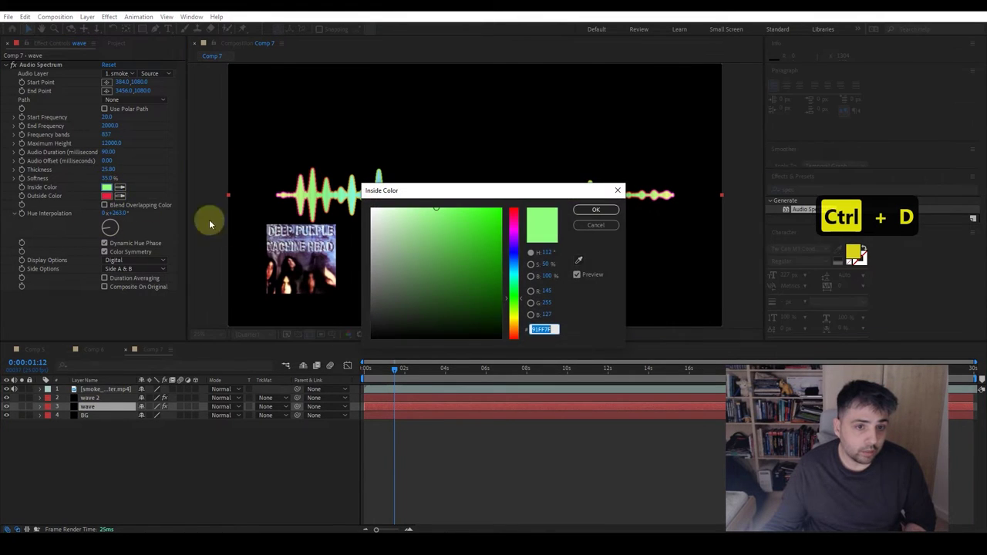
mouse_move(447, 223)
mouse_down()
mouse_move(410, 201)
mouse_move(429, 253)
mouse_move(472, 300)
mouse_up()
drag(513, 326, 514, 318)
drag(452, 269, 444, 205)
click(595, 210)
click(106, 196)
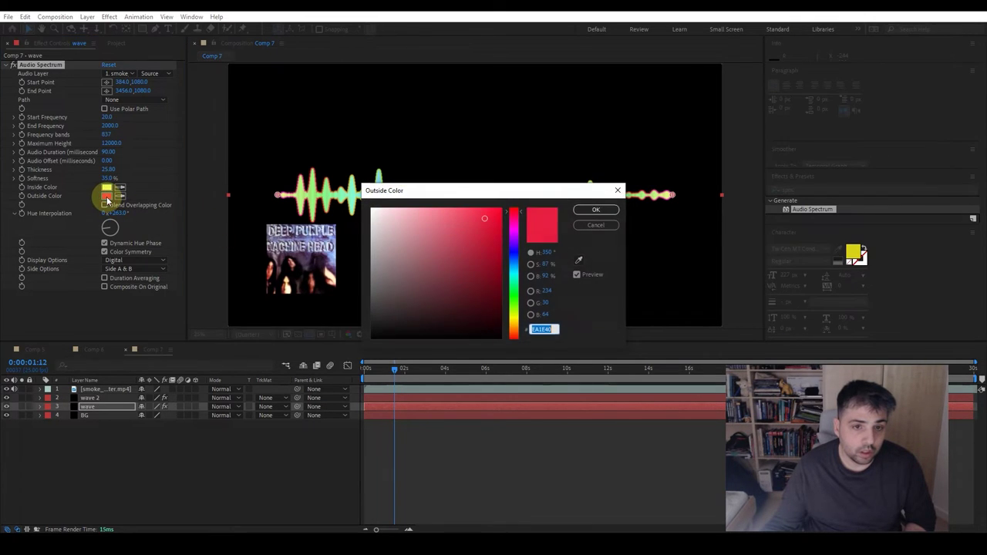
drag(462, 250, 497, 258)
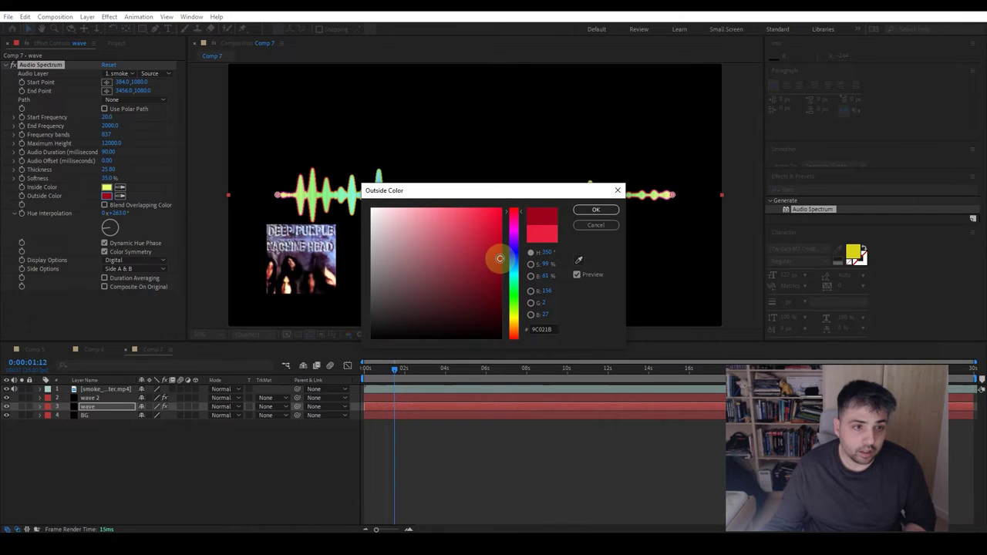
click(514, 255)
drag(473, 248, 483, 205)
click(594, 211)
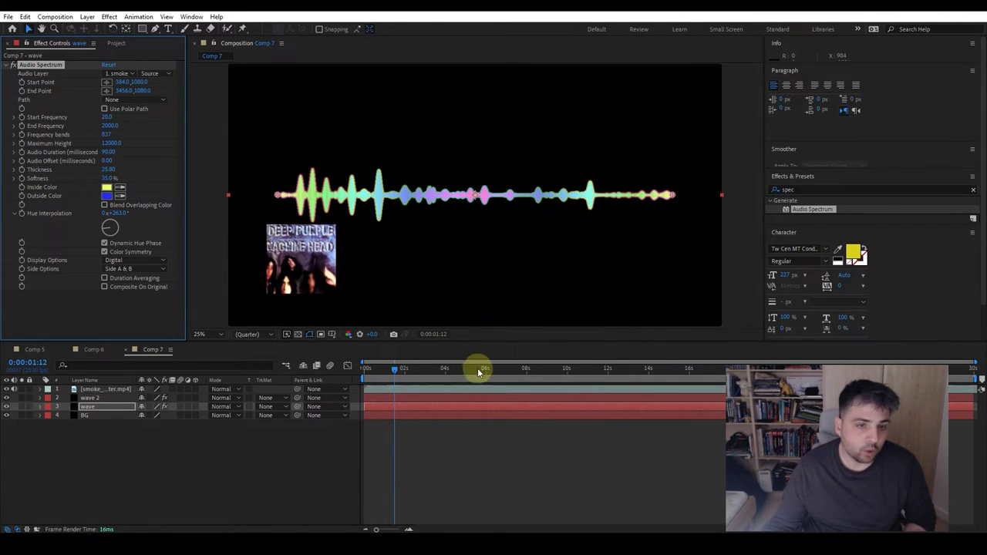
Step: Raise the wave's Maximum Height to 23800
click(97, 410)
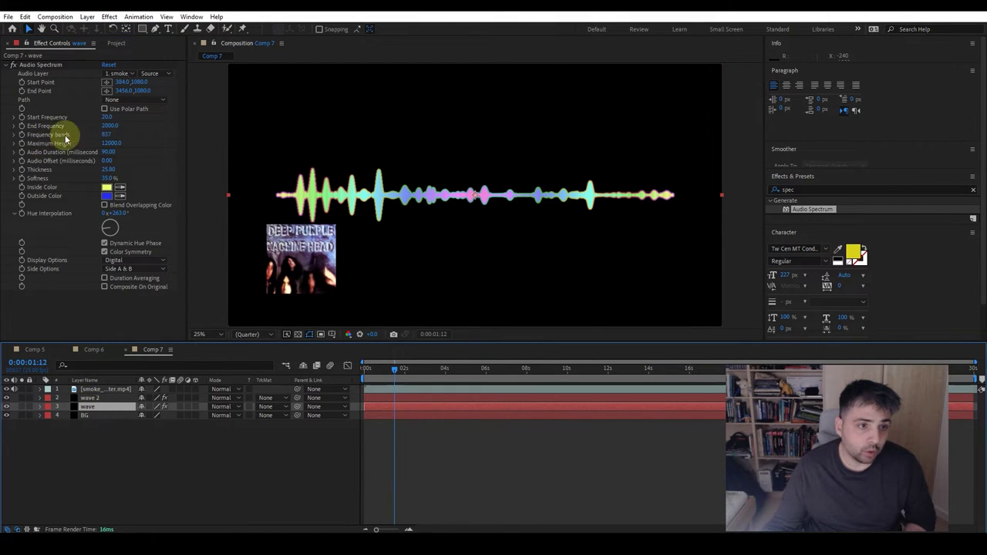
click(110, 144)
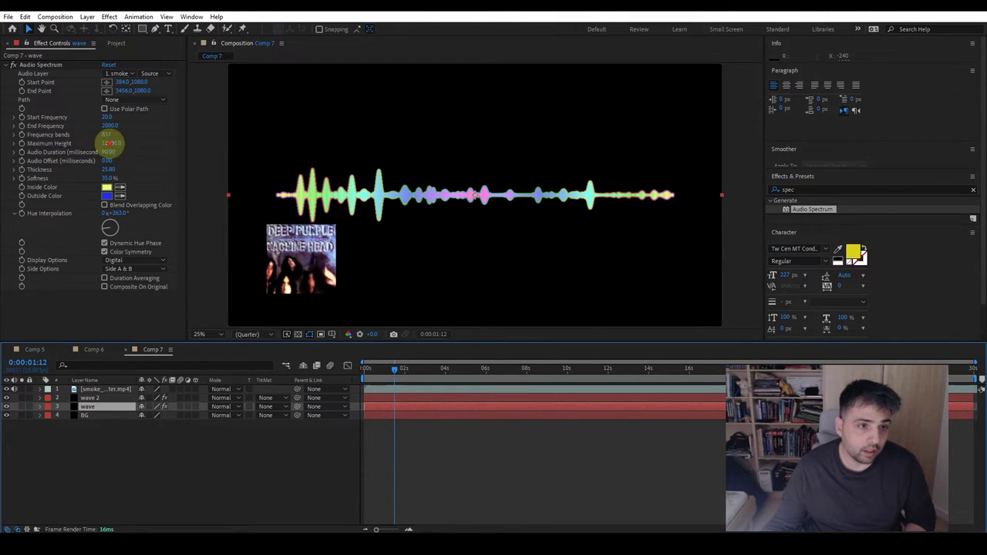
text(23800)
key(Return)
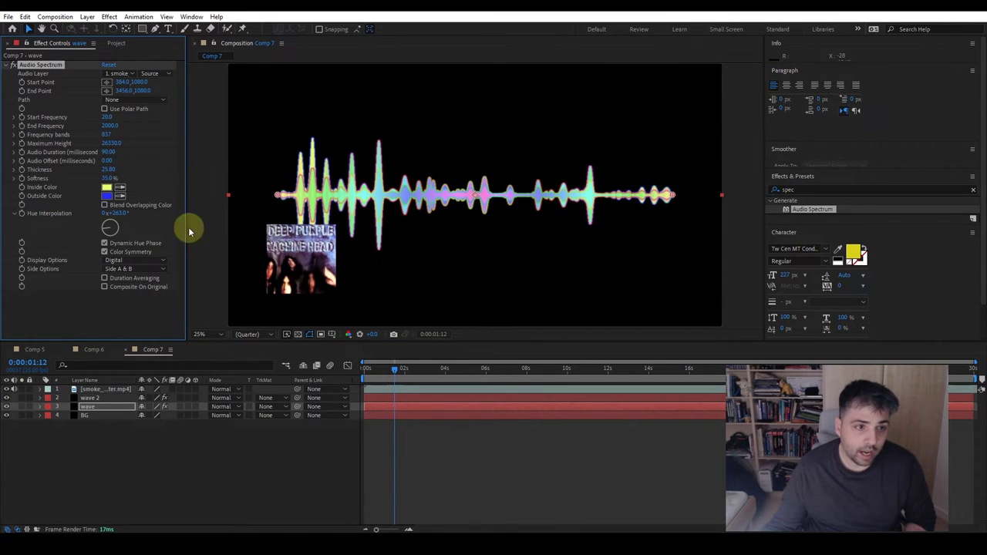
Step: Make the inside colour purple and set Display Options to Analog dots
click(106, 188)
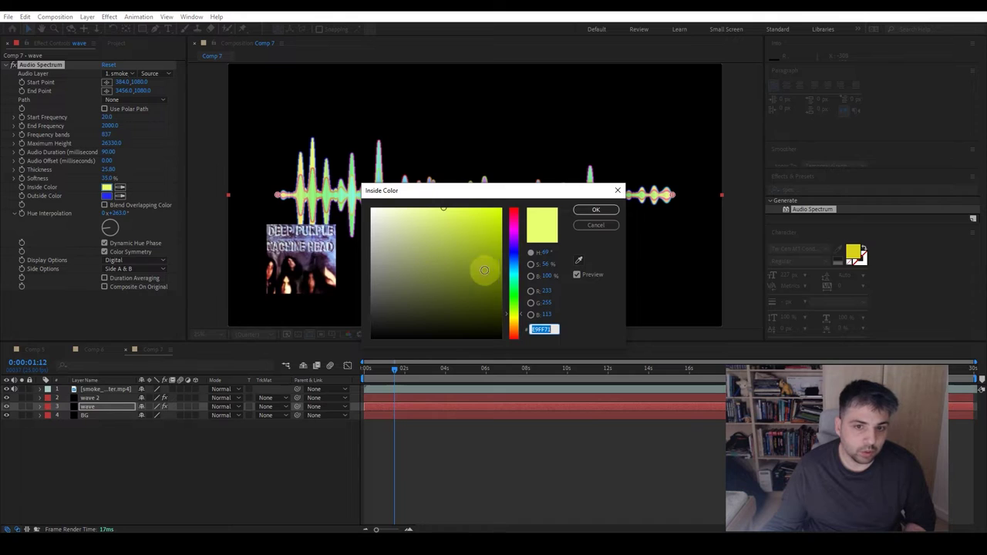
click(514, 246)
click(595, 210)
click(108, 223)
click(118, 258)
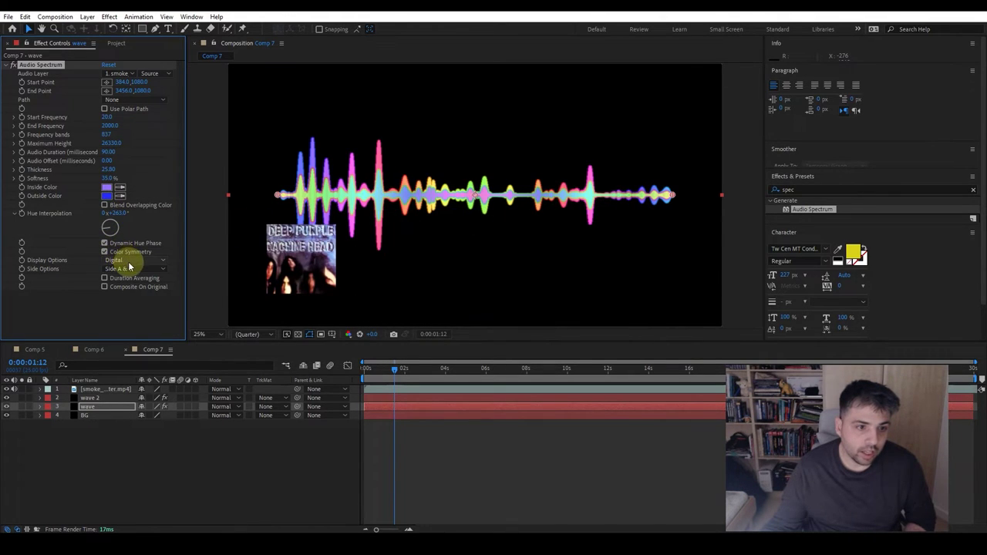
click(157, 294)
click(327, 336)
drag(393, 369, 359, 370)
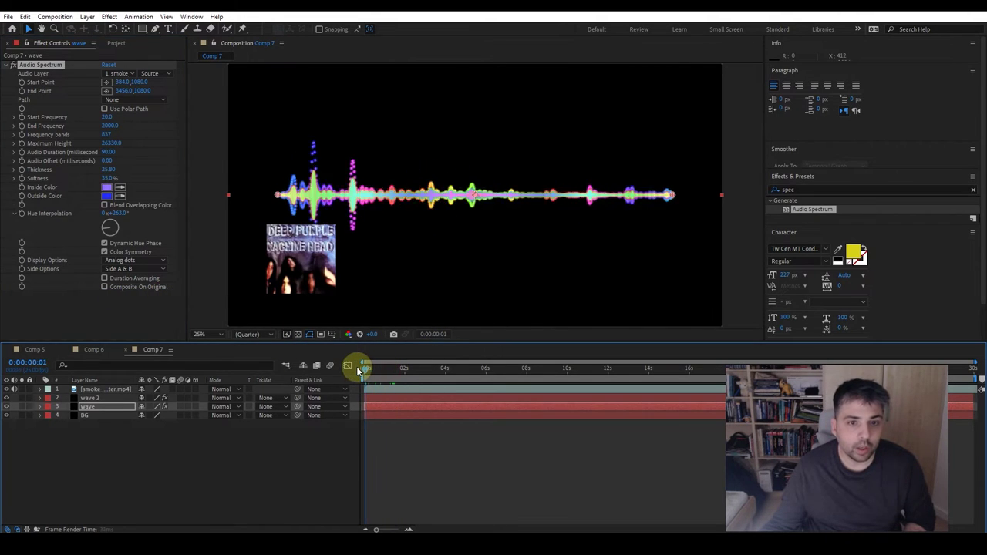
key(space)
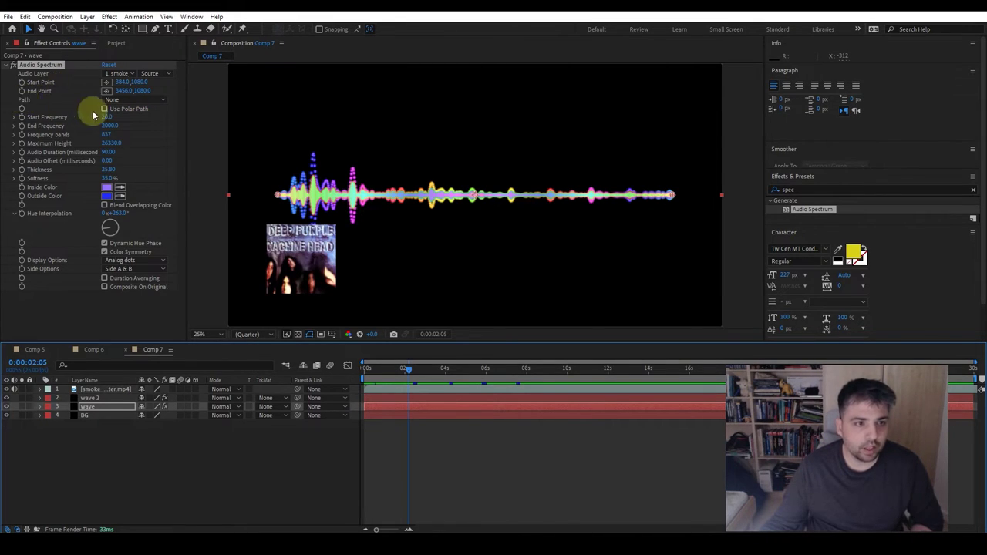
click(127, 99)
click(132, 99)
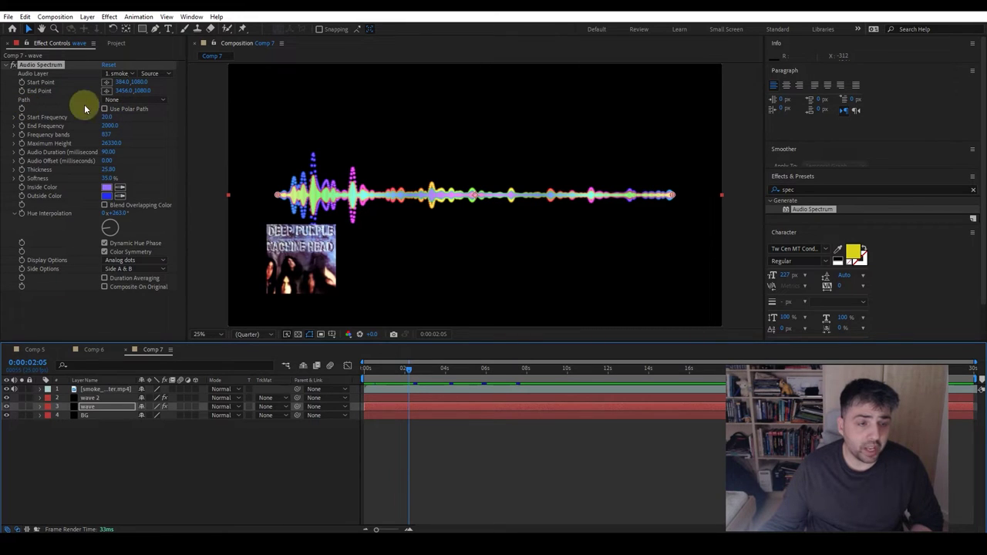
click(90, 417)
click(95, 405)
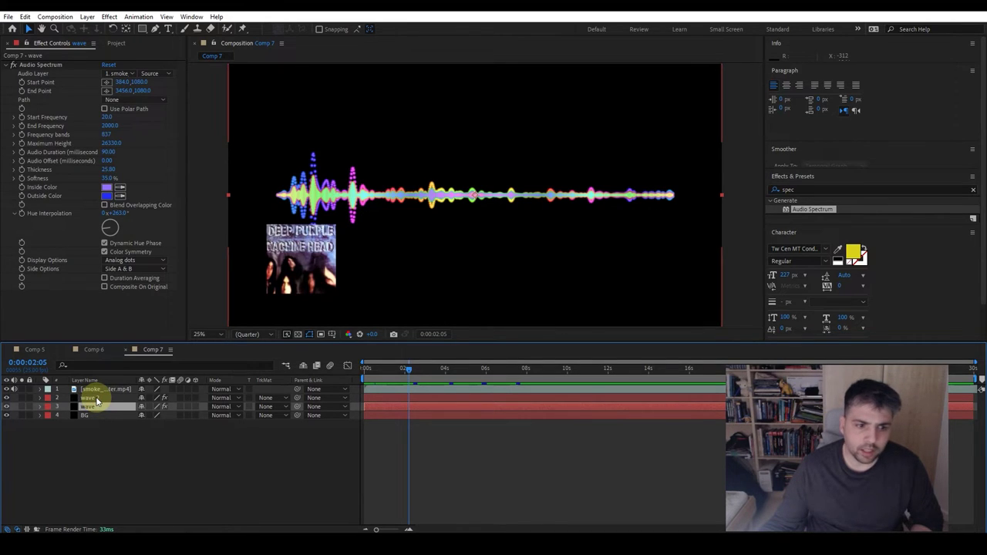
click(90, 397)
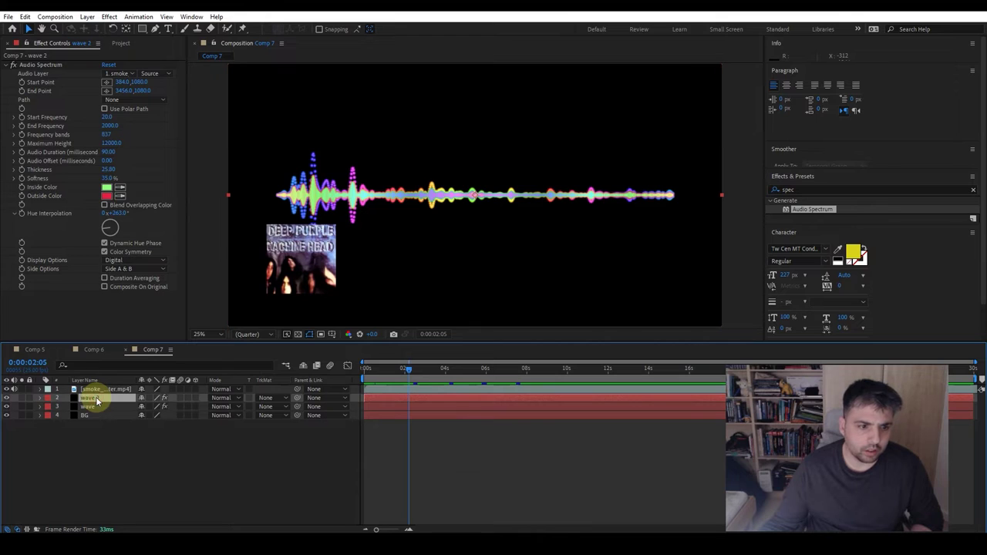
click(6, 397)
click(6, 397)
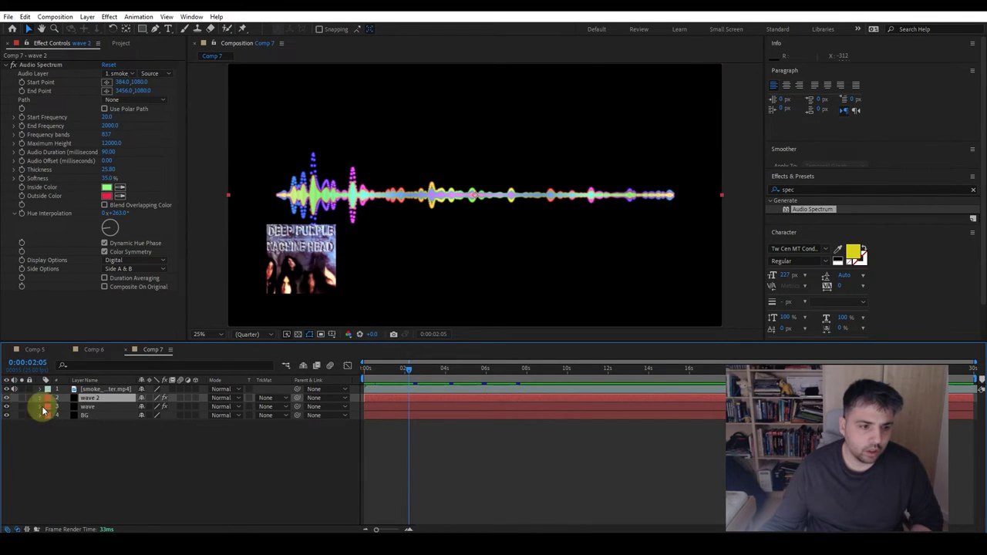
click(89, 407)
click(7, 407)
click(8, 406)
click(97, 404)
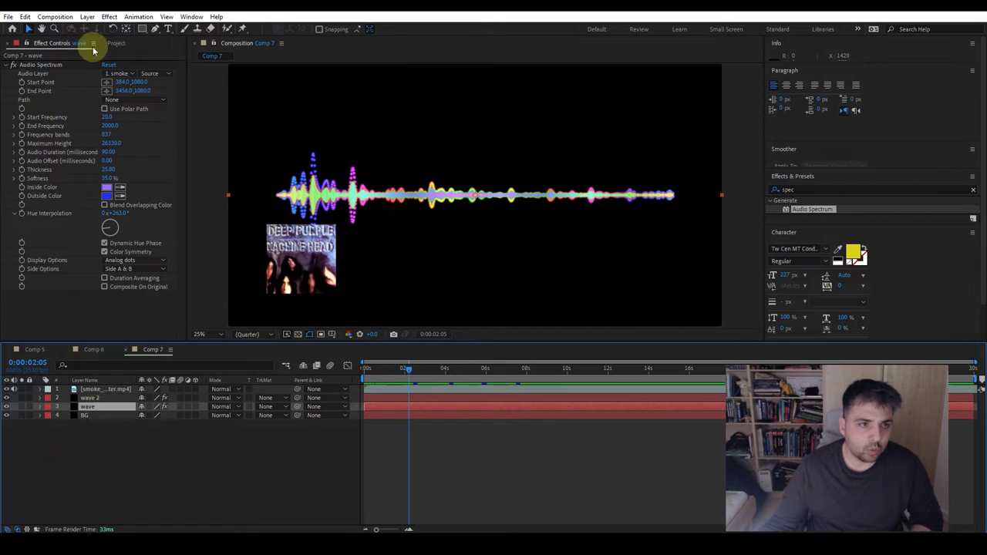
Step: Draw a curved Mask 1 arc on the wave layer and set its Audio Spectrum Path to Mask 1
click(155, 29)
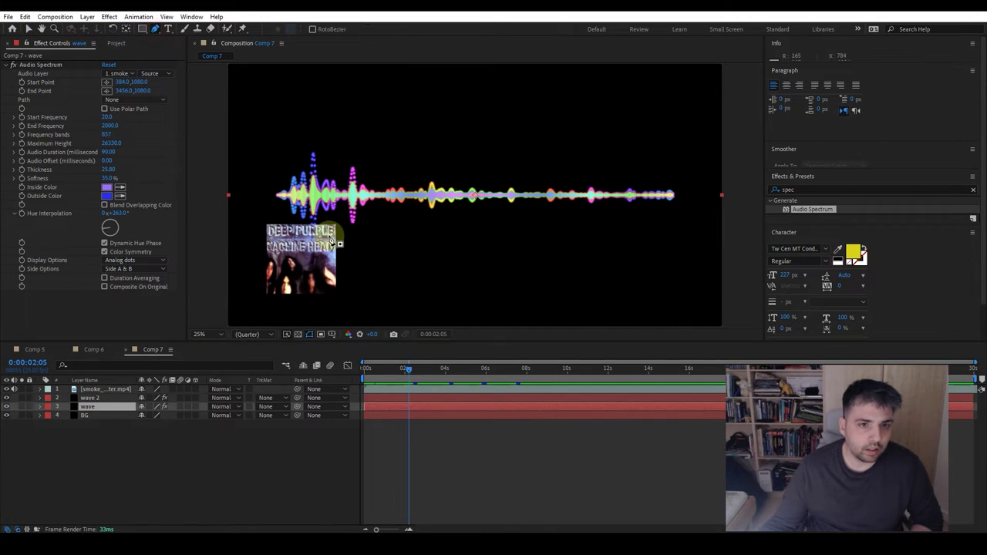
click(239, 273)
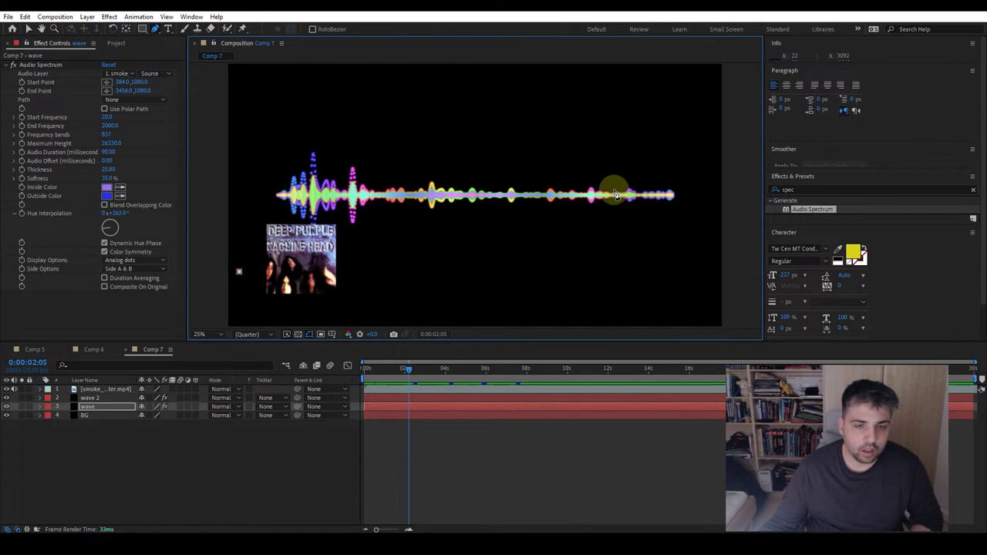
drag(692, 155, 982, 280)
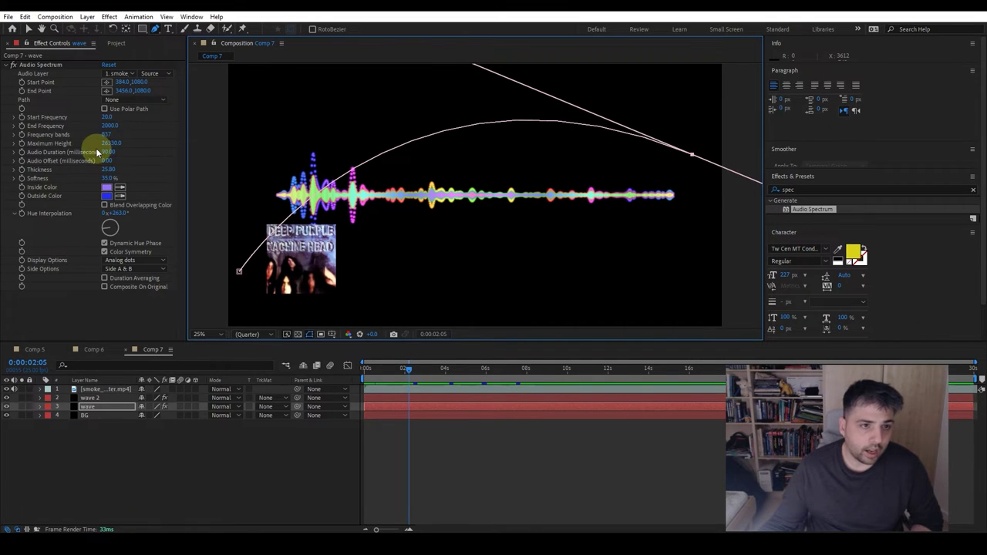
click(131, 99)
click(138, 125)
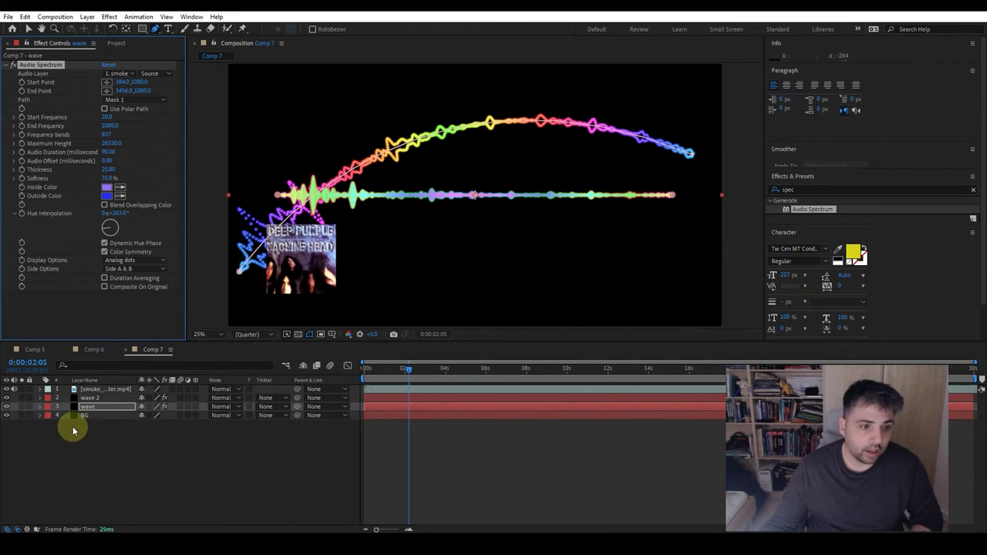
Step: Copy the wave's mask onto wave 2 and set wave 2's spectrum Path to Mask 1
click(91, 409)
key(m)
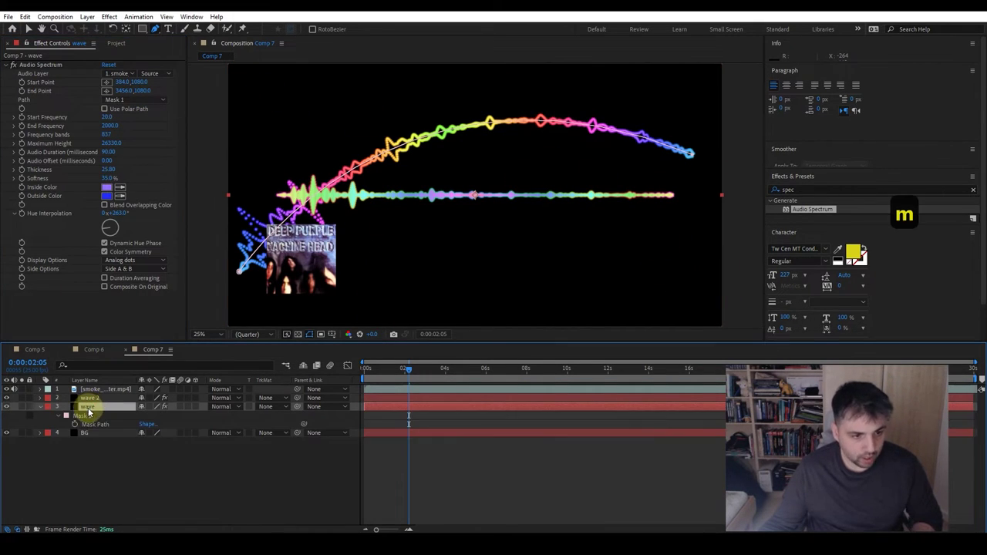
key(ctrl+c)
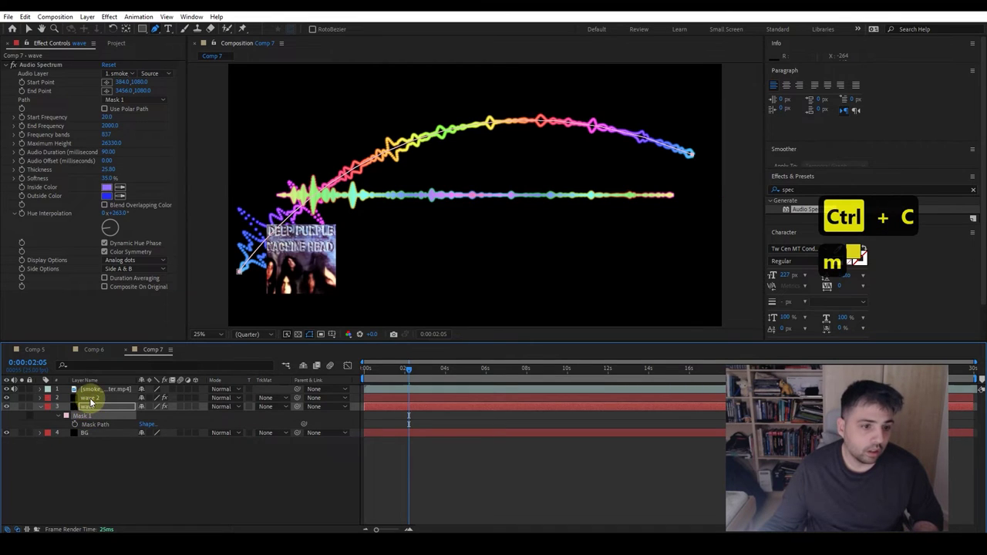
click(89, 399)
key(ctrl+v)
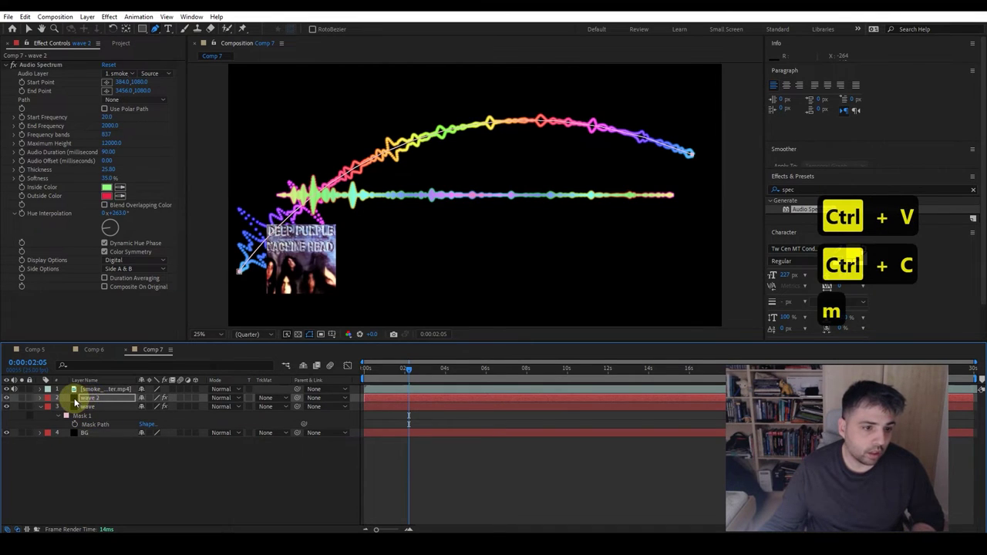
click(131, 101)
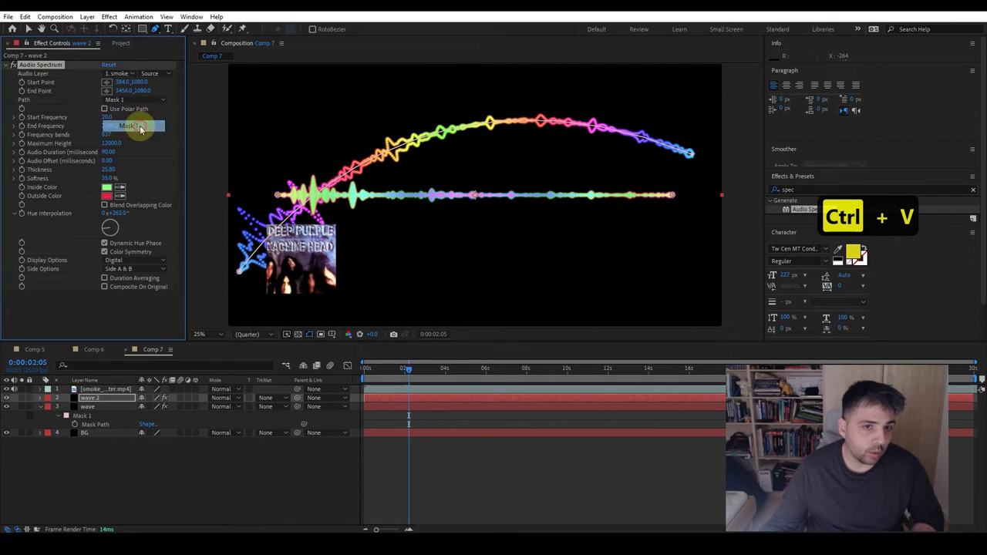
click(135, 125)
Step: Undo a stray wave 2 shift and move the album cover to the lower right
click(286, 277)
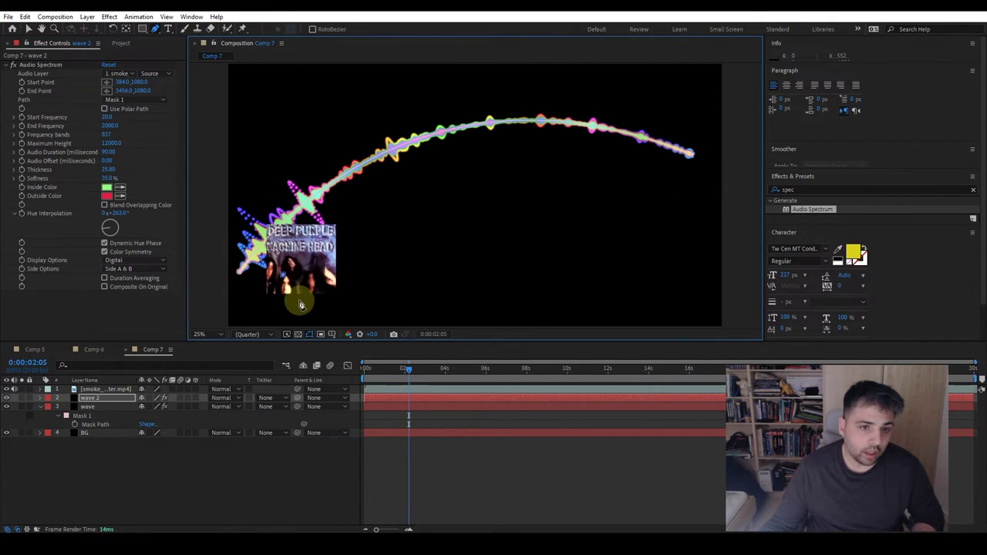
key(ctrl+z)
click(28, 28)
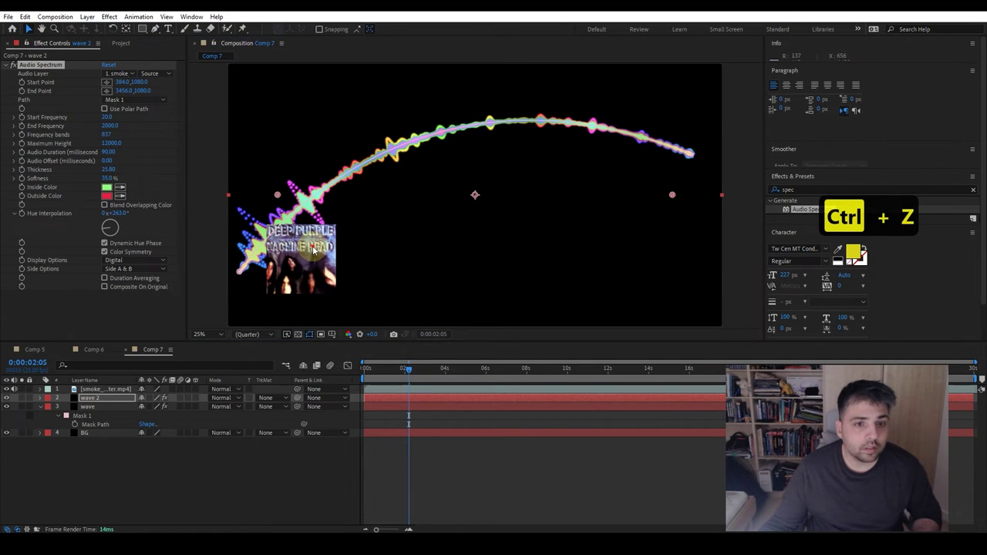
drag(308, 252, 436, 260)
key(ctrl+z)
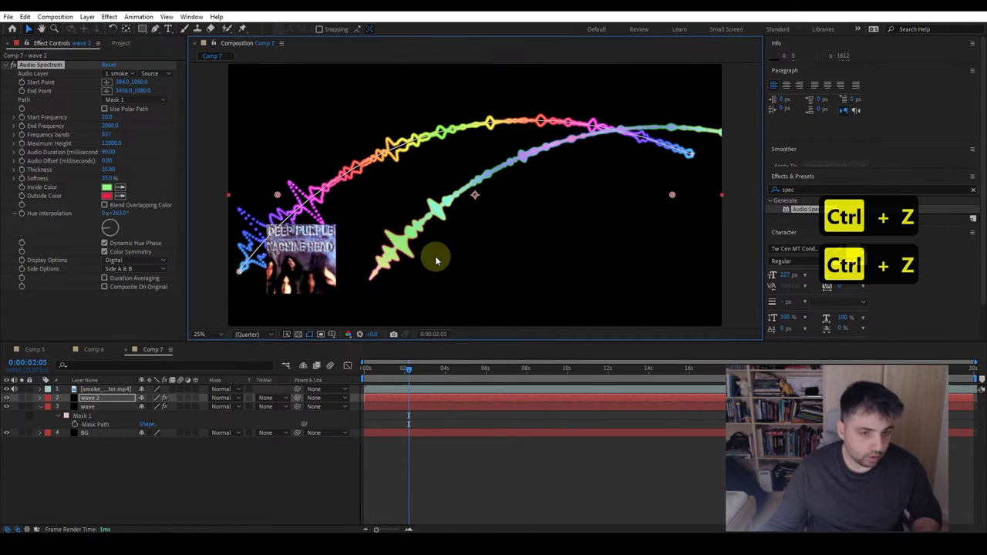
click(112, 391)
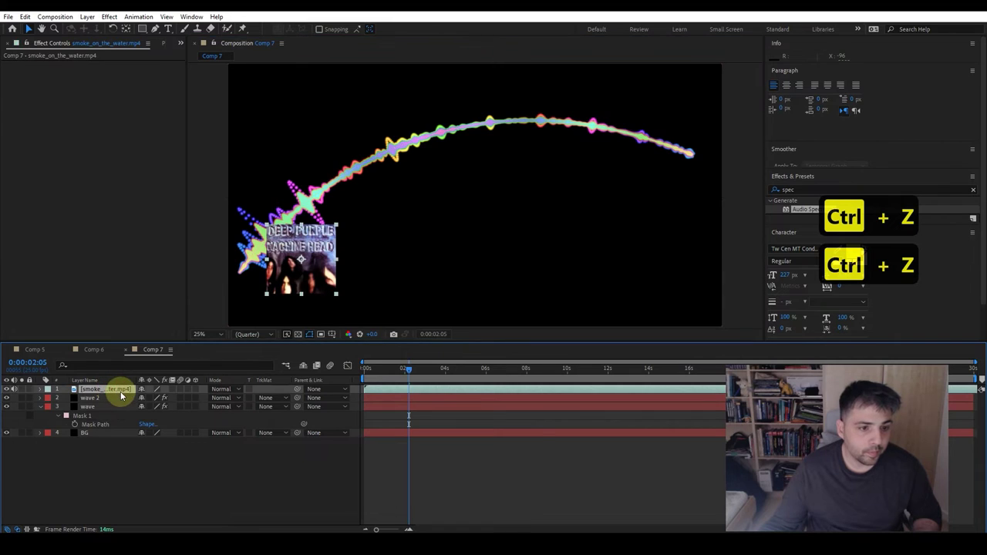
drag(327, 244, 676, 269)
Step: Preview the arcing waveforms from the start of the composition
click(492, 232)
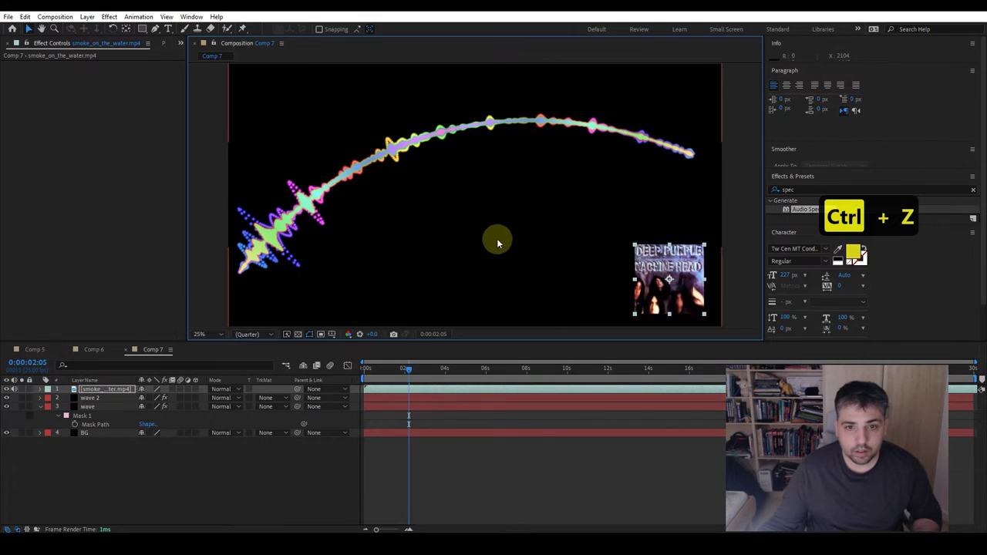
drag(385, 368, 333, 371)
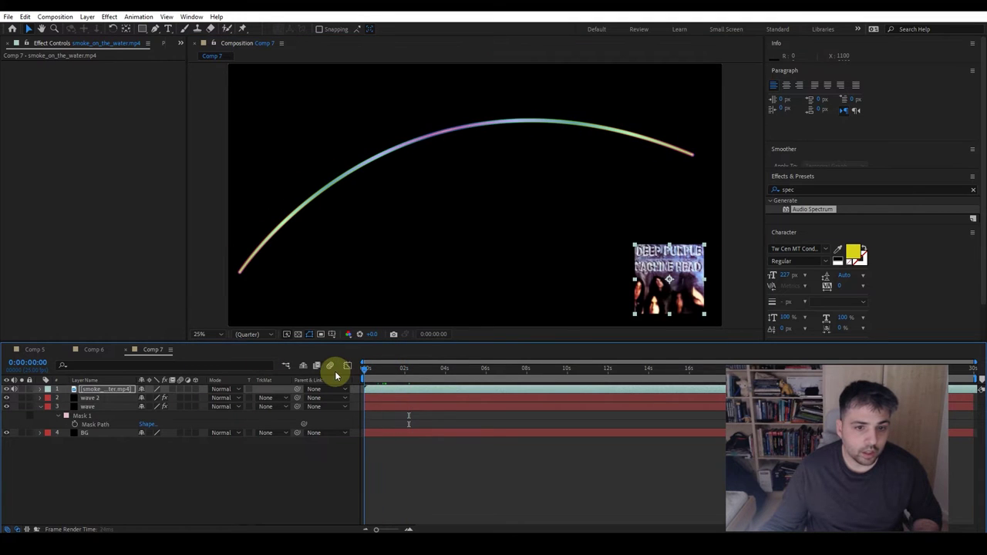
key(space)
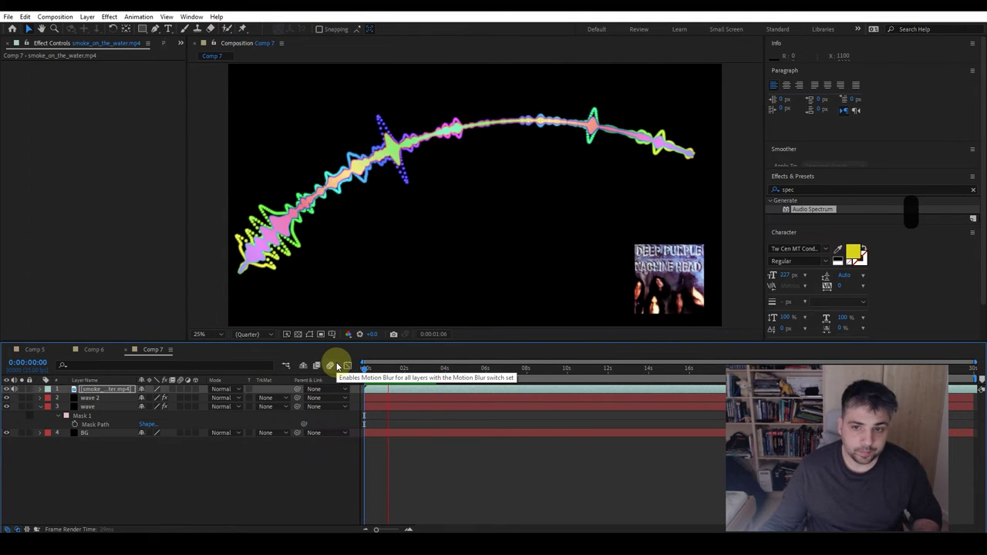
key(space)
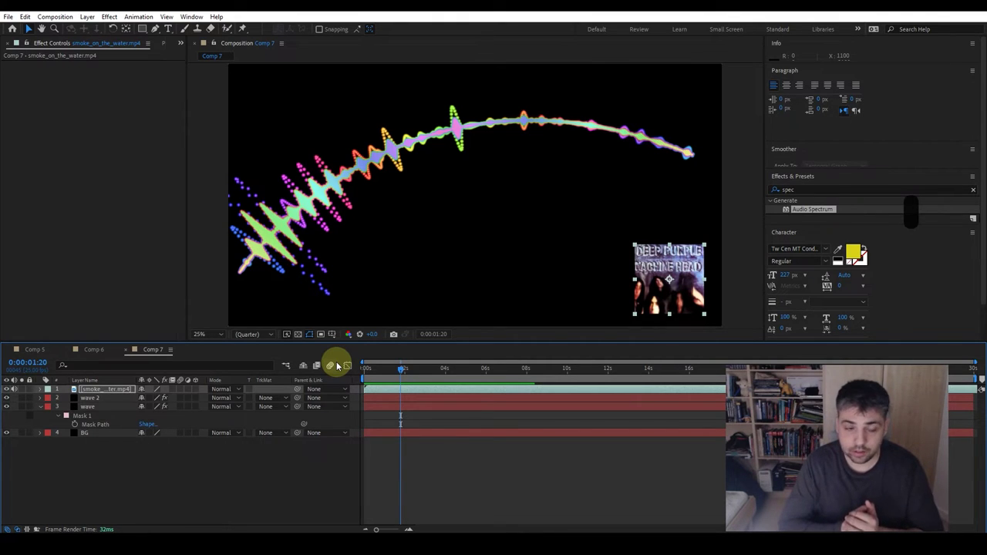
Step: Type 'Deep Purple' as a new text layer and drag it down below the waveform arc
click(169, 29)
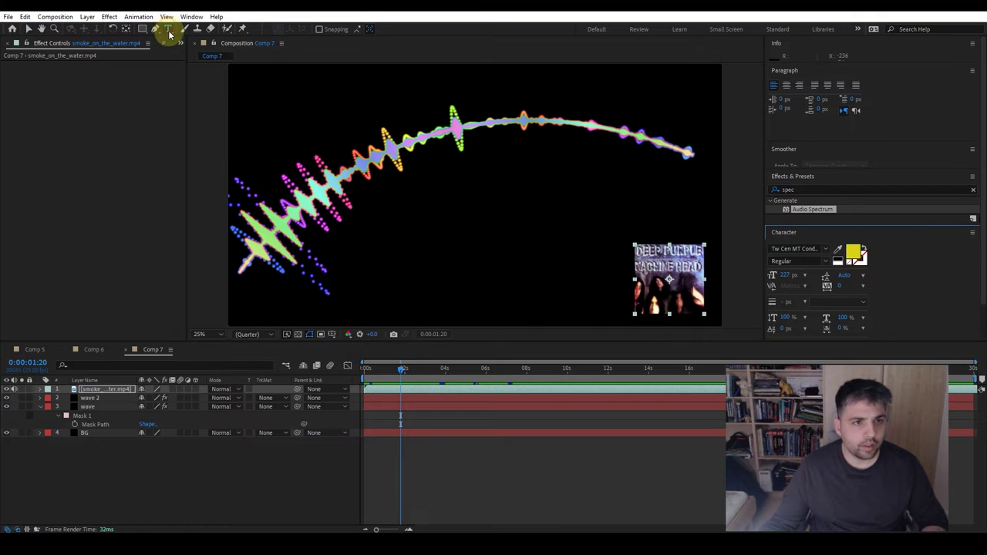
click(451, 191)
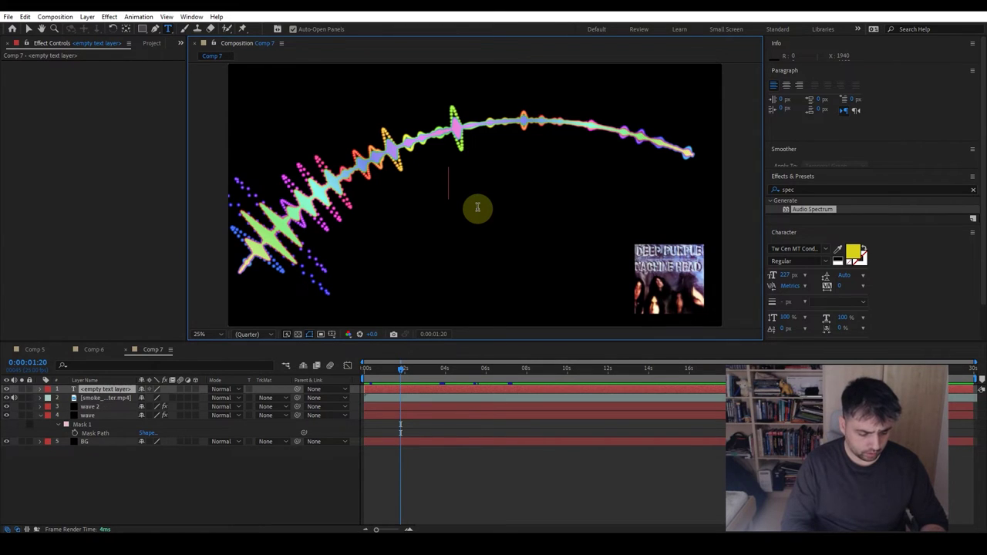
text(Deep Pur)
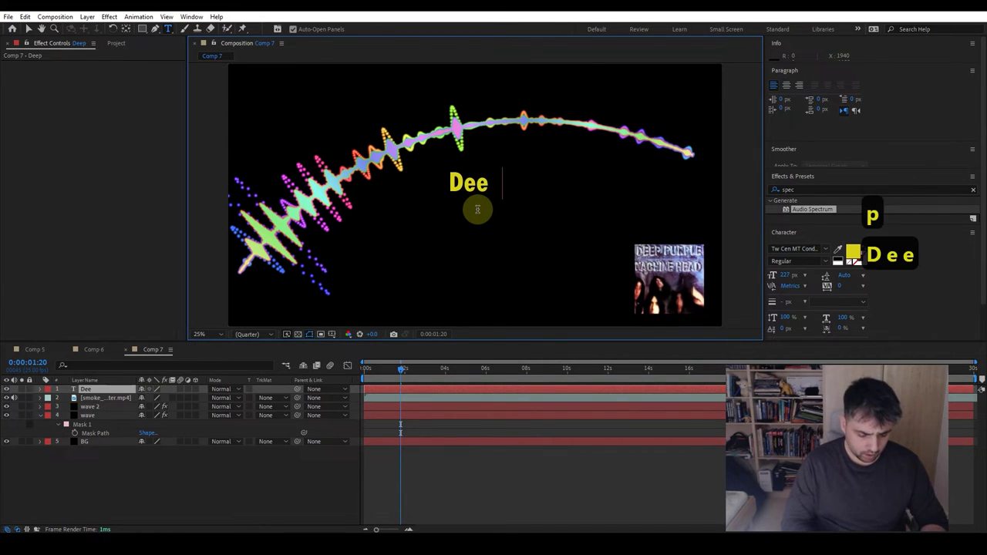
text(ple)
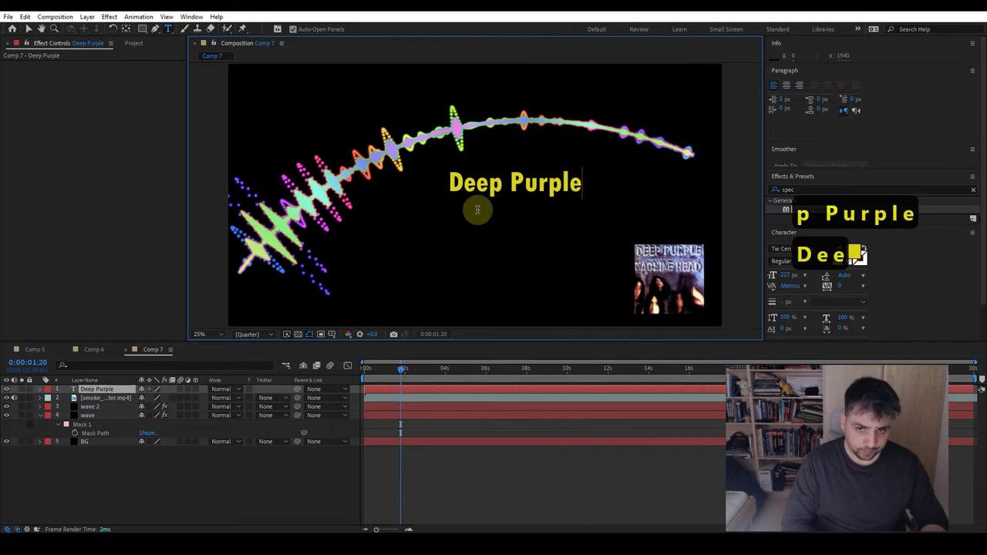
click(28, 29)
drag(529, 194, 530, 247)
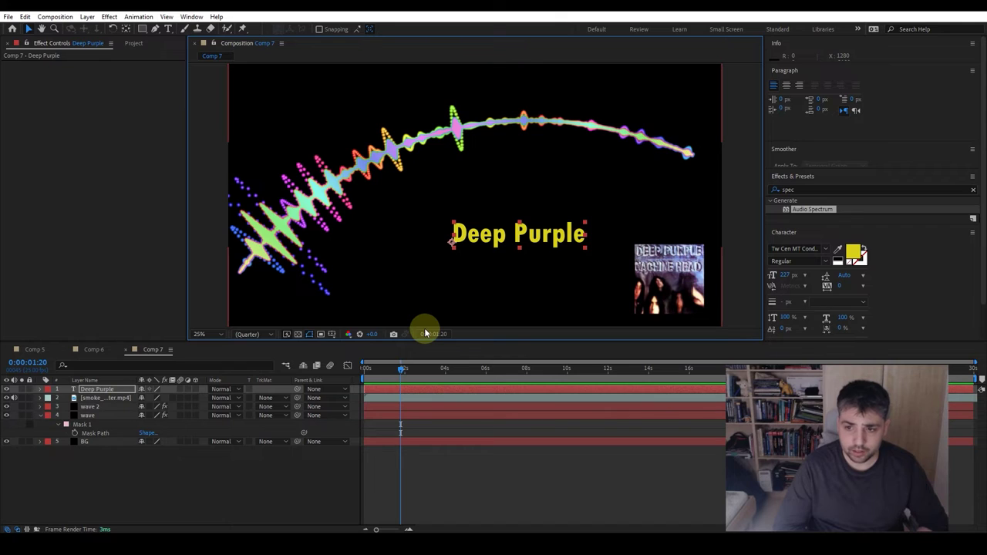
Step: Convert the smoke_on_the_water.mp4 audio to keyframes, creating an Audio Amplitude layer
click(98, 399)
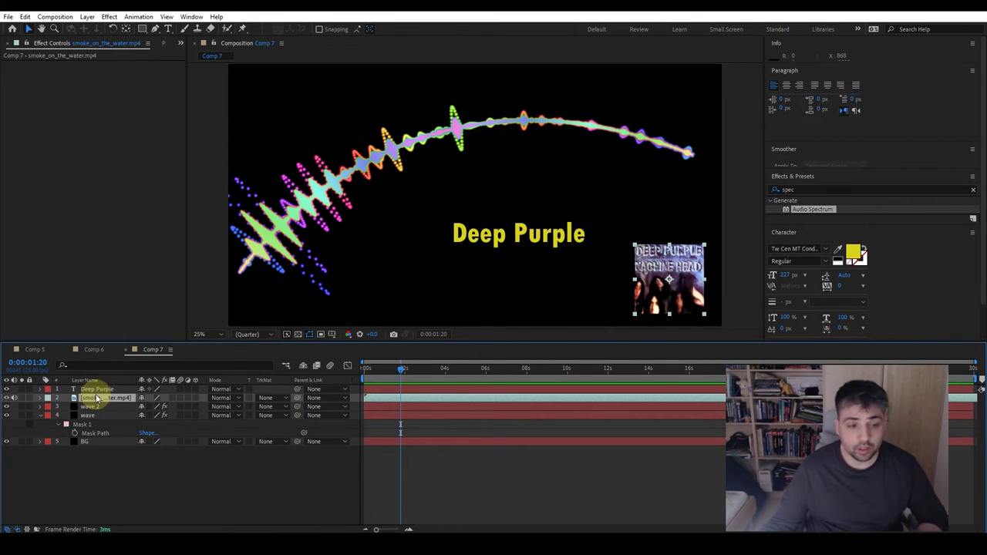
click(138, 17)
mouse_move(192, 124)
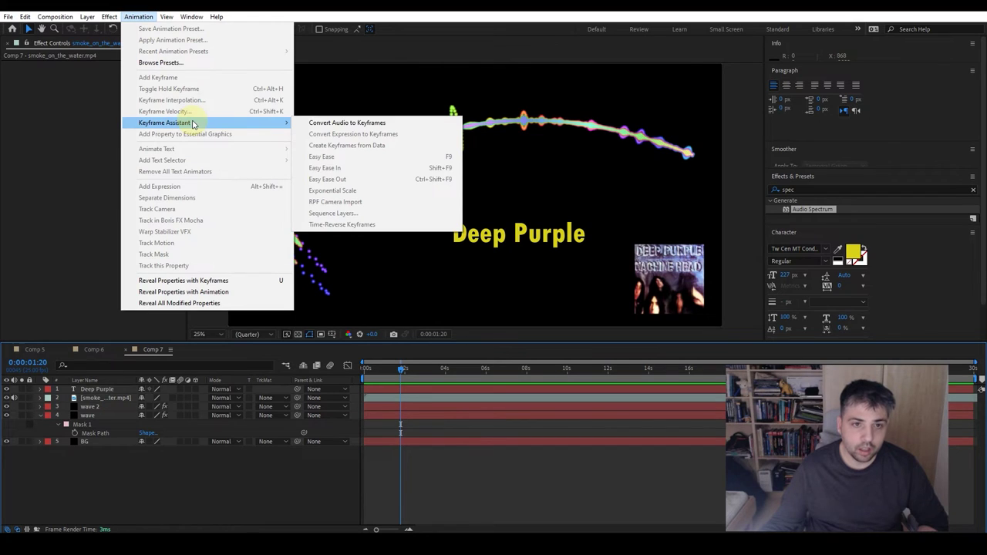
click(326, 125)
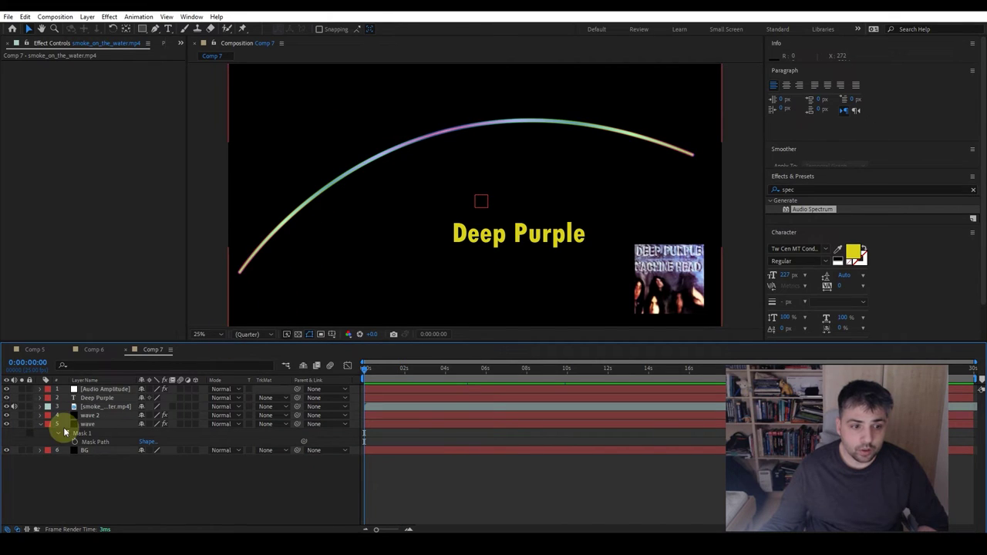
Step: Expand the Audio Amplitude layer to show its Left, Right and Both Channels effects
click(359, 489)
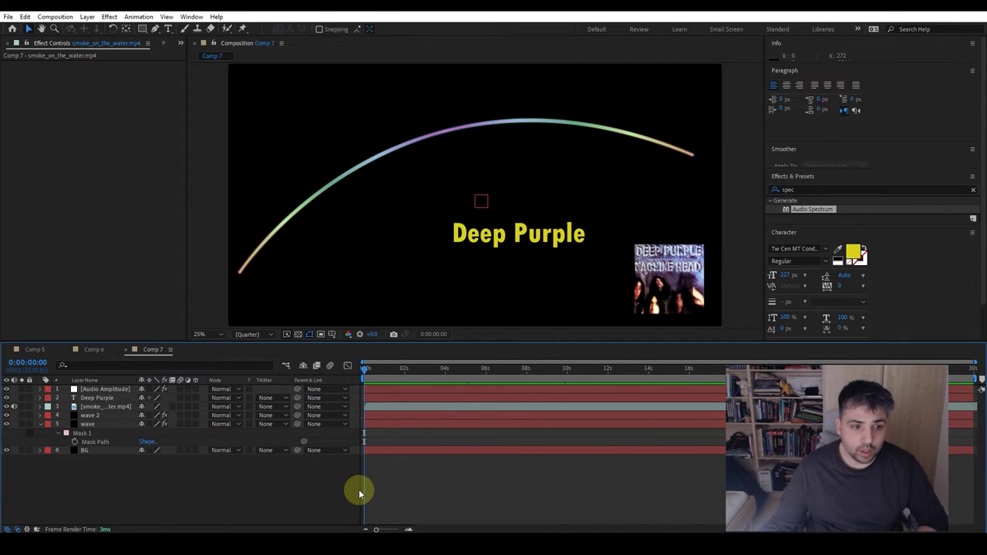
click(41, 390)
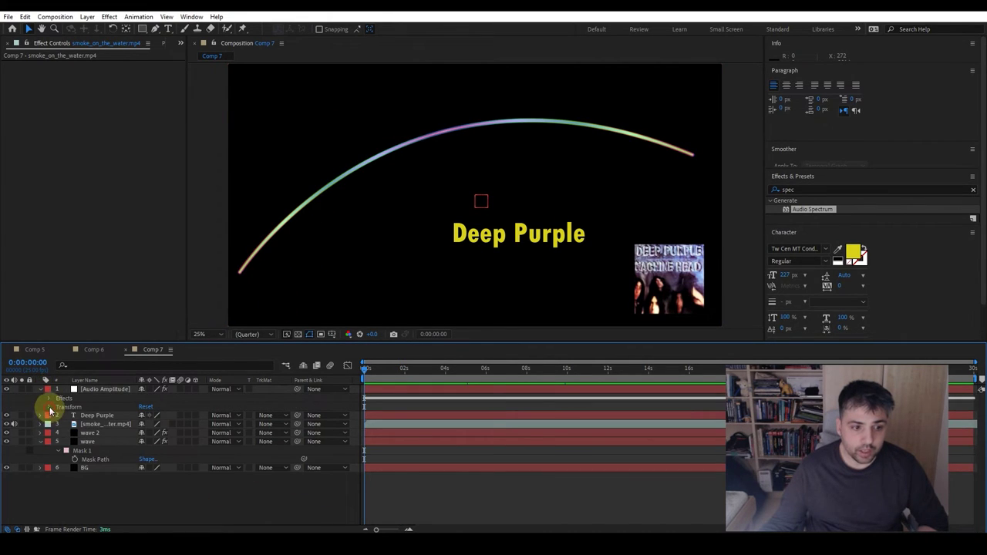
click(49, 407)
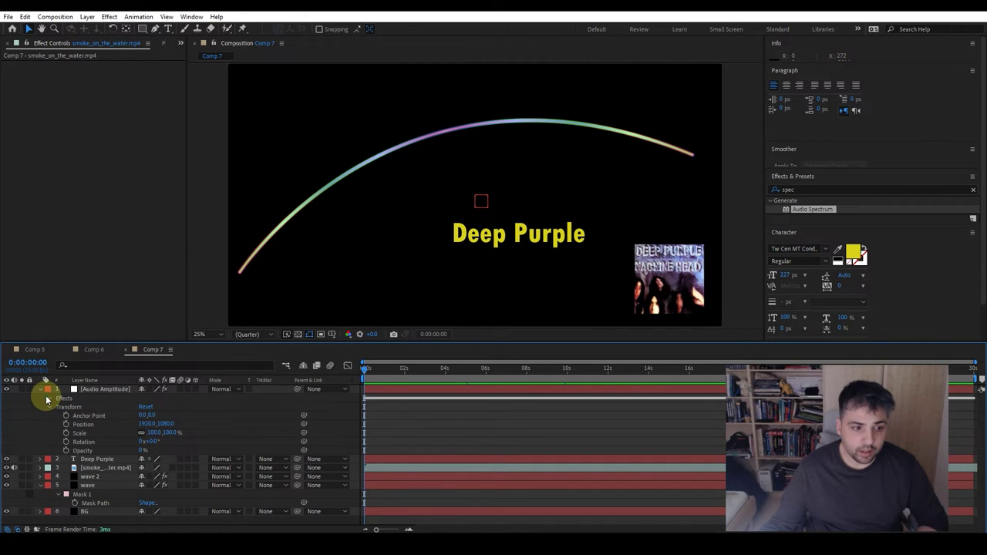
click(47, 398)
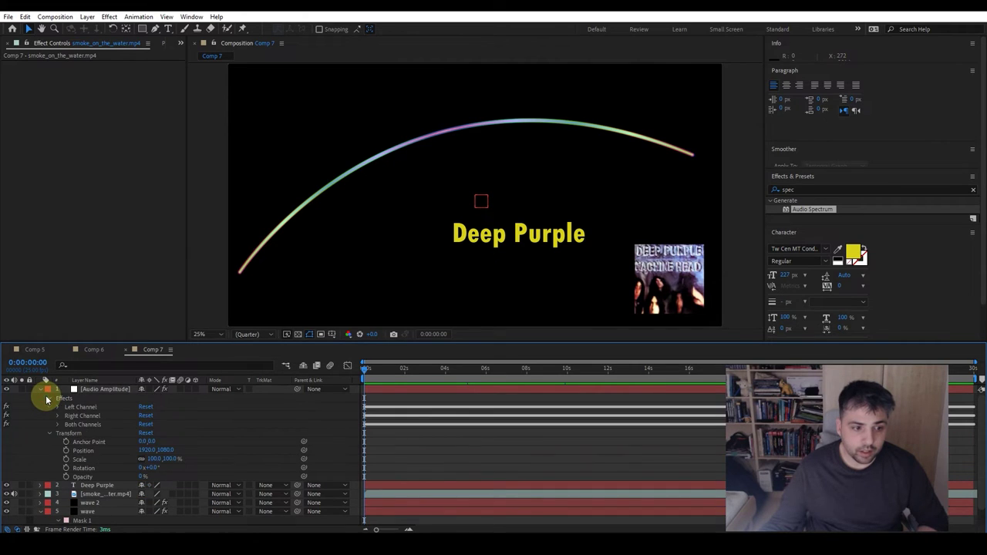
Step: Delete the Right and Left Channel effects, expand Both Channels, and move to about 0:00:02:07
click(88, 417)
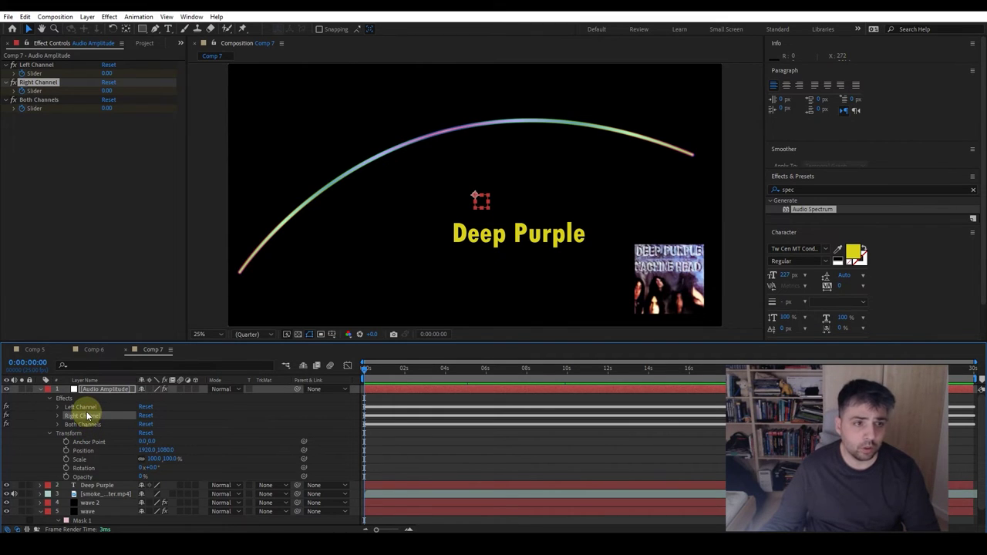
key(Delete)
click(87, 407)
key(Delete)
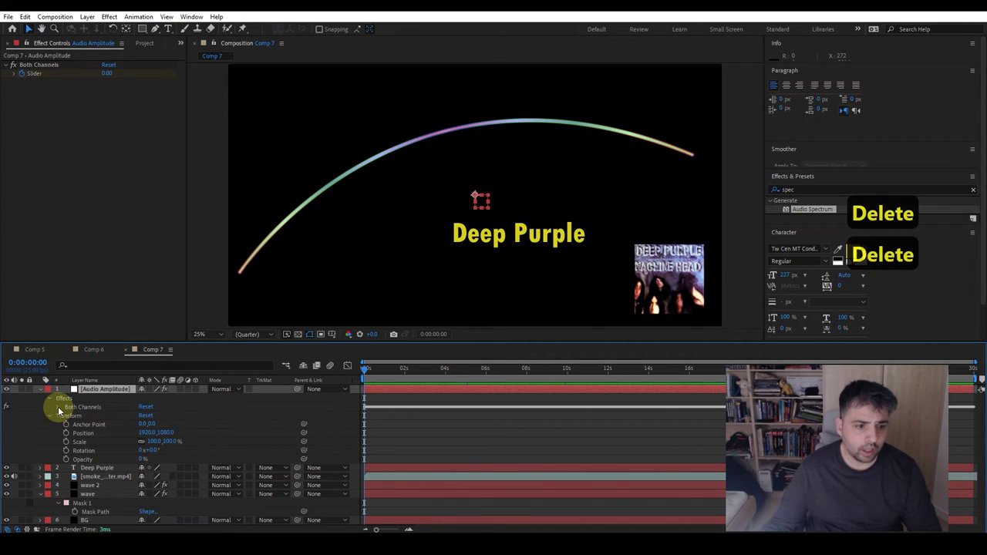
click(60, 408)
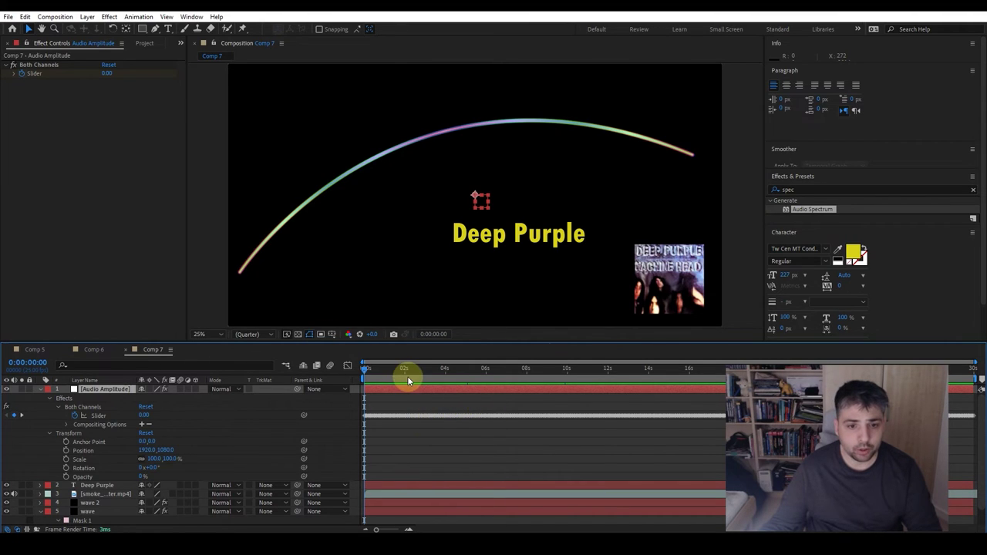
drag(408, 377, 411, 374)
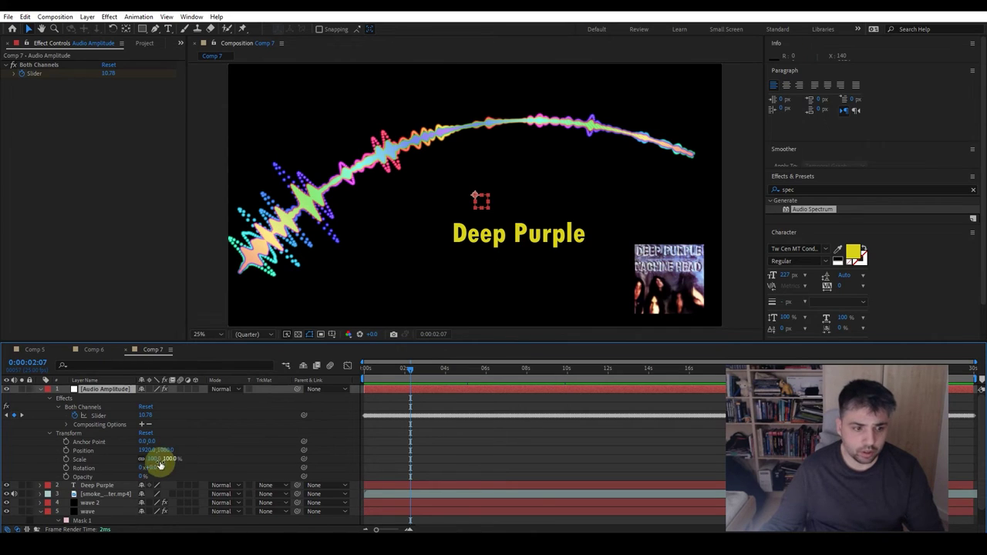
Step: Nudge the Deep Purple text slightly left in the composition
click(97, 487)
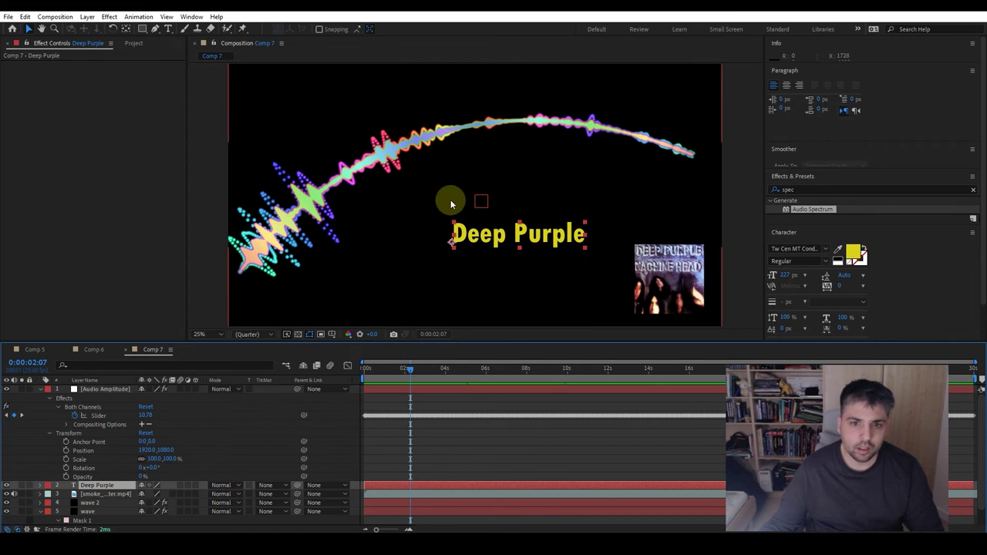
click(484, 239)
drag(484, 239, 461, 239)
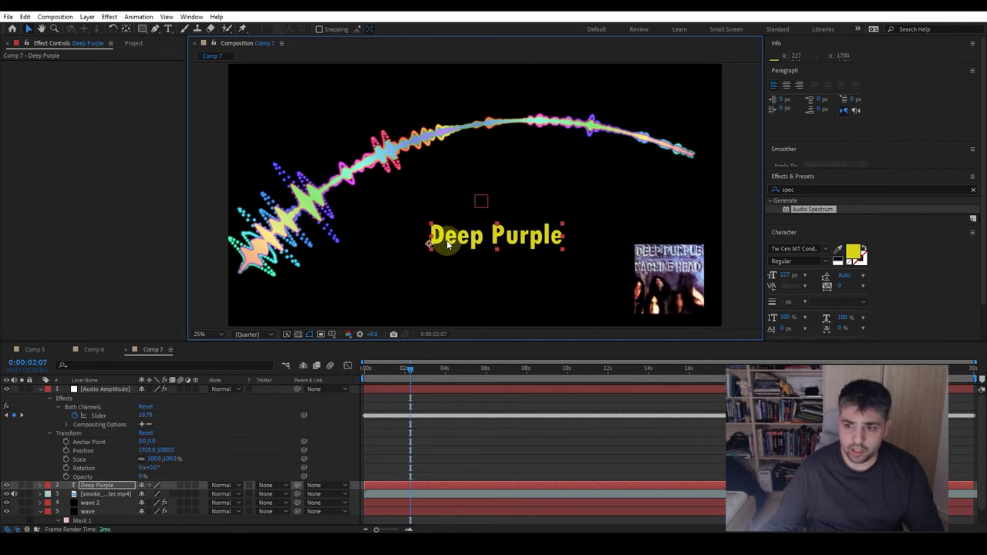
Step: Pick-whip the Deep Purple Scale property to the Both Channels Slider
click(120, 469)
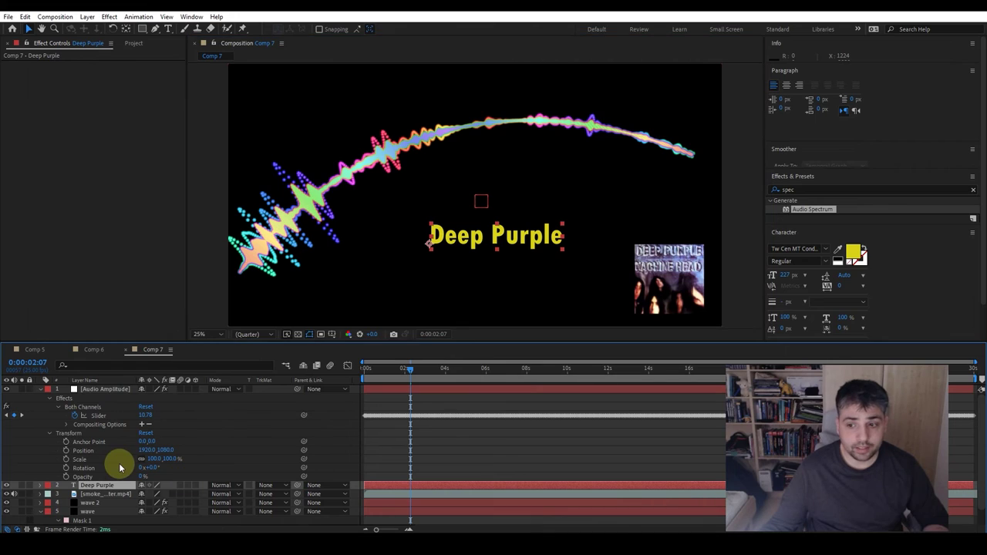
key(s)
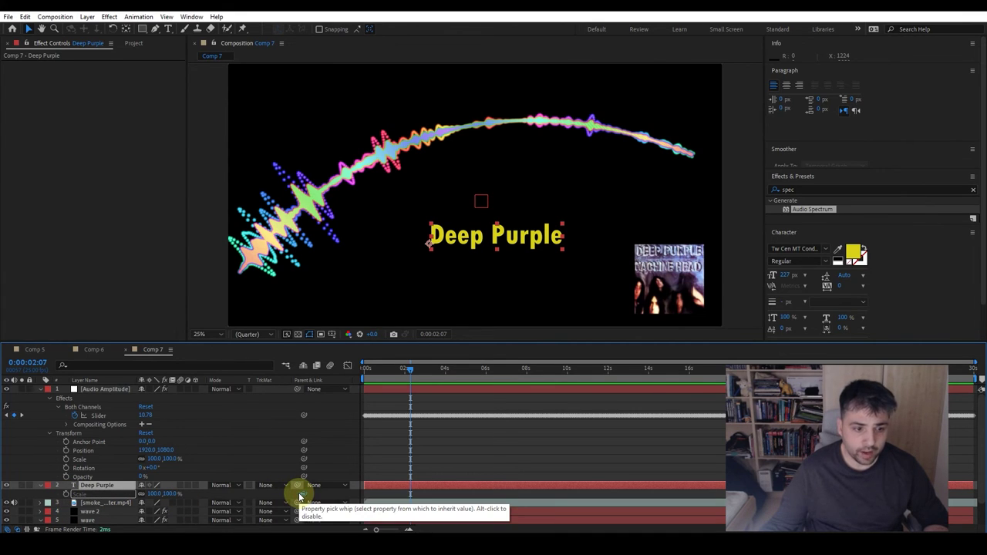
drag(299, 496, 100, 418)
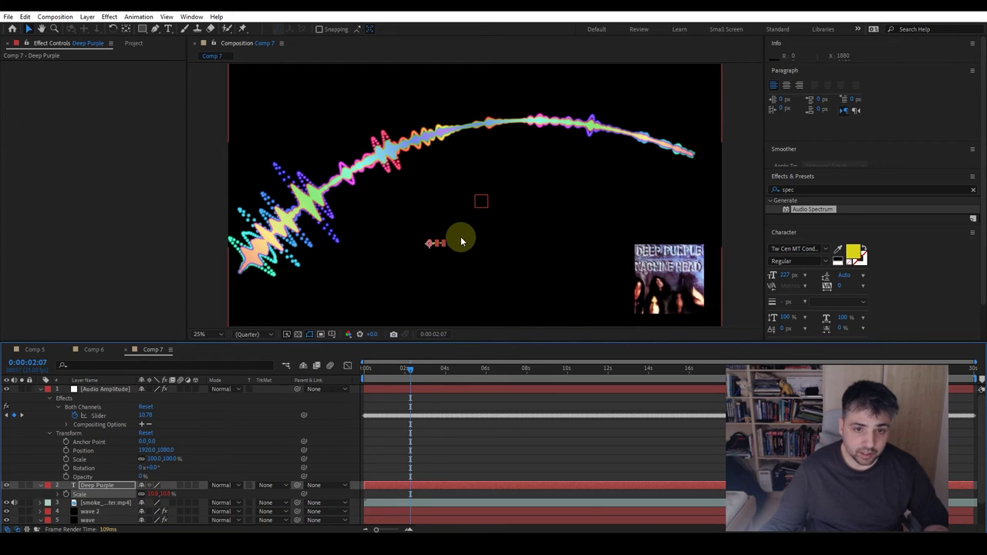
Step: Preview the audio-driven text pulse from near the start
drag(403, 376, 376, 369)
click(391, 310)
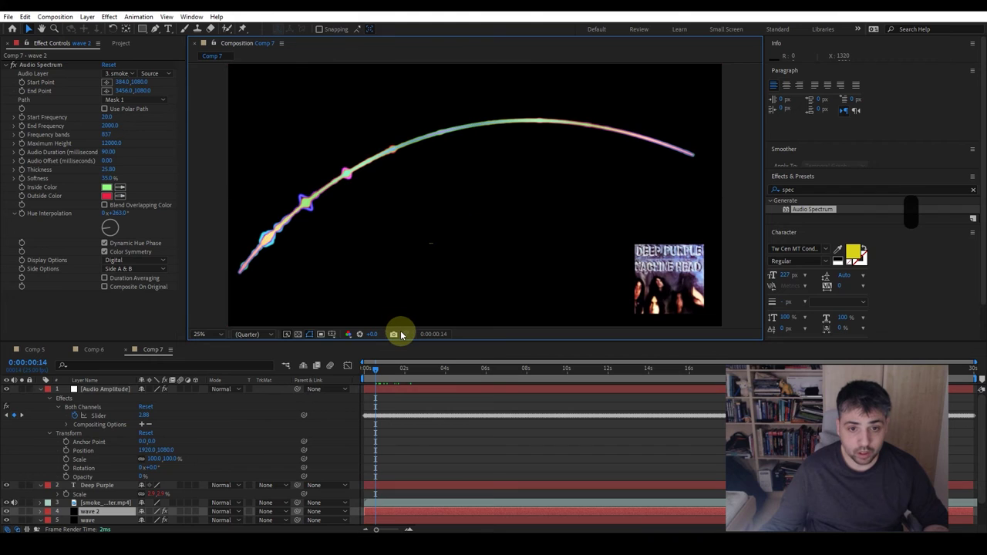
key(space)
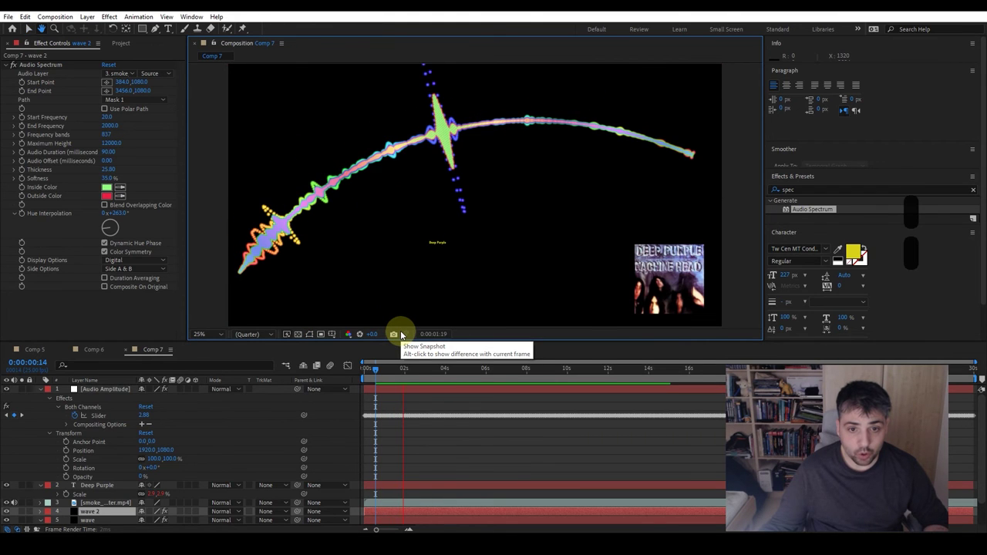
key(space)
key(space)
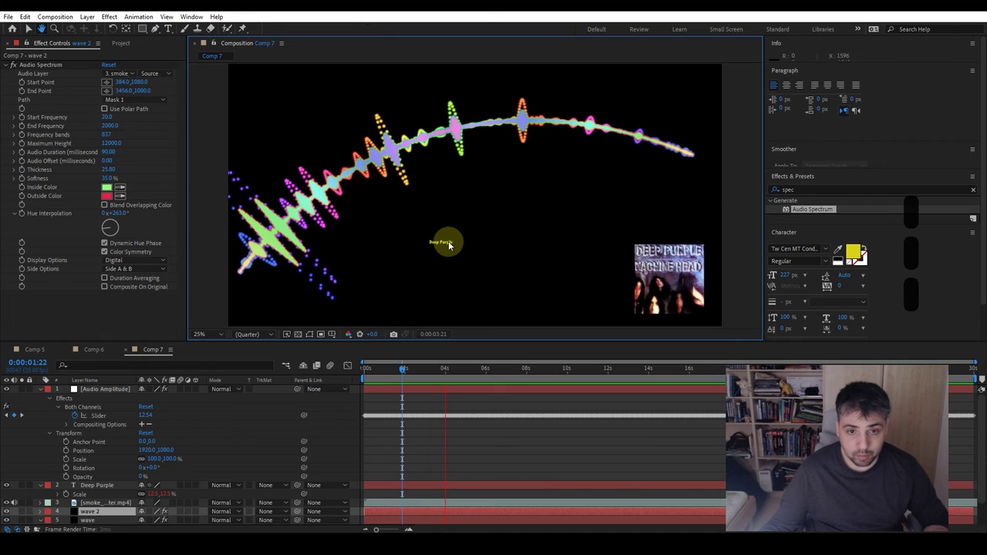
key(space)
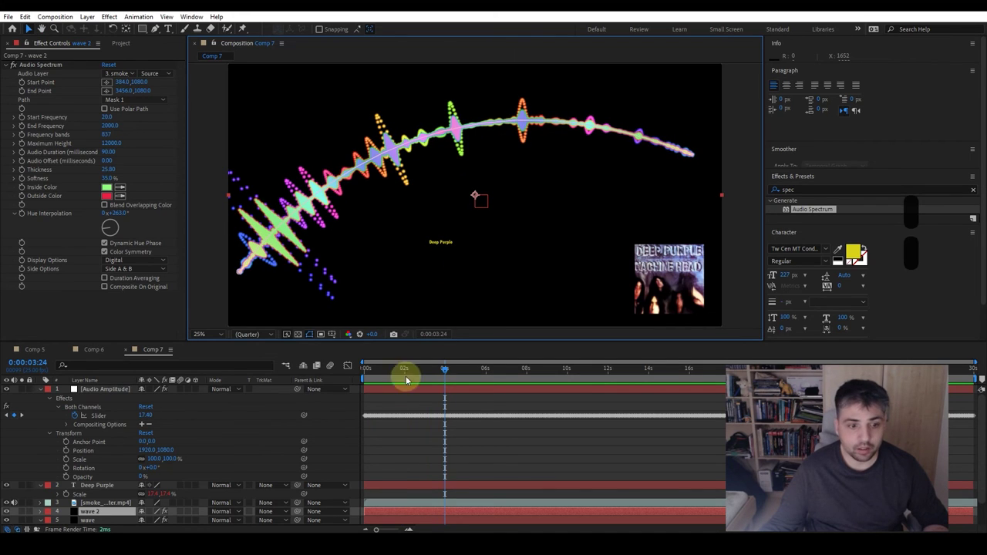
Step: Append '+ [100,100]' to the end of the Deep Purple Scale expression
click(58, 494)
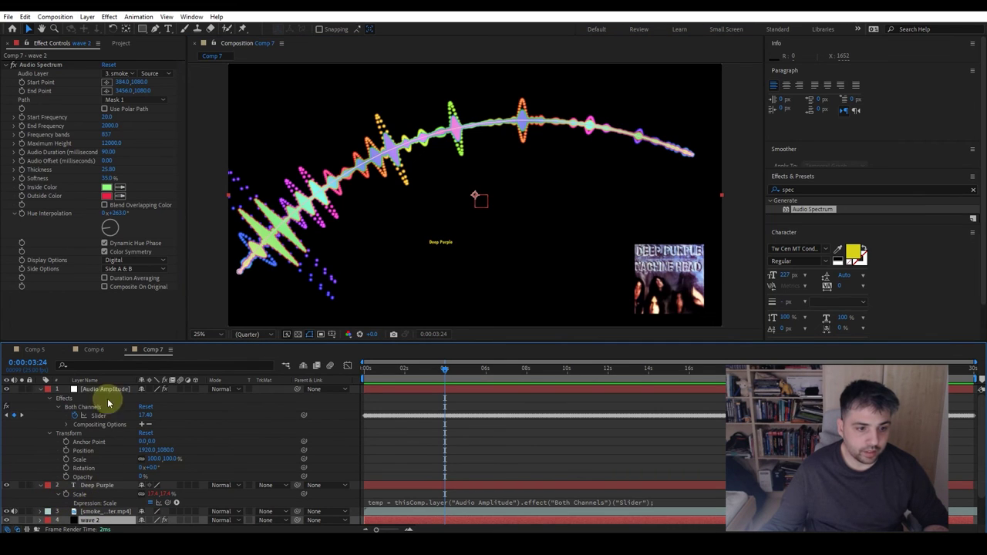
drag(122, 342, 126, 327)
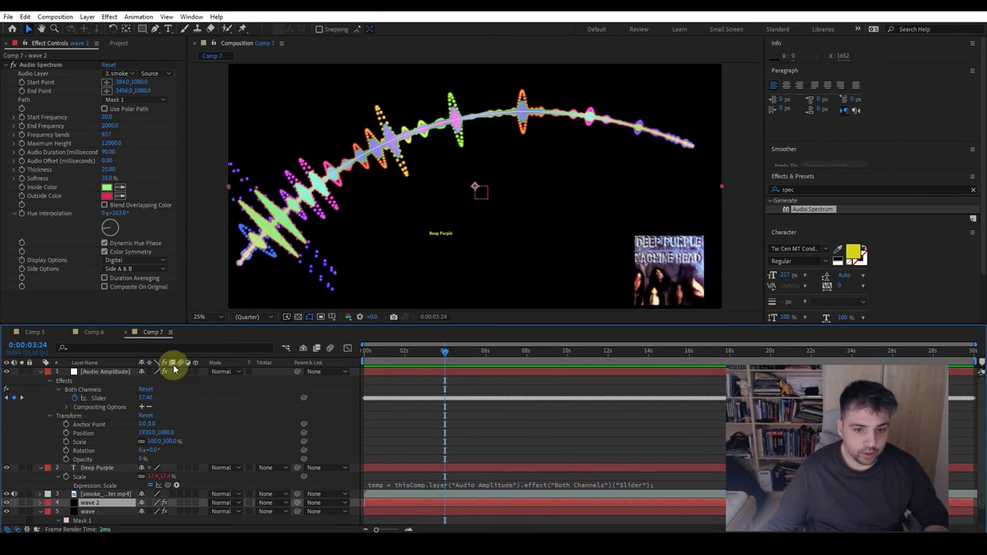
click(394, 487)
click(467, 494)
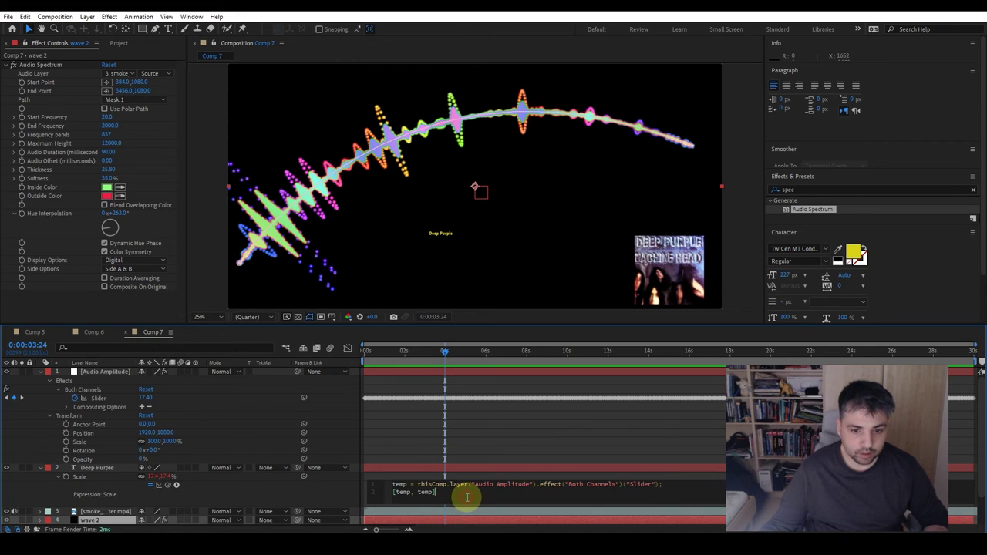
text(+ [100,100])
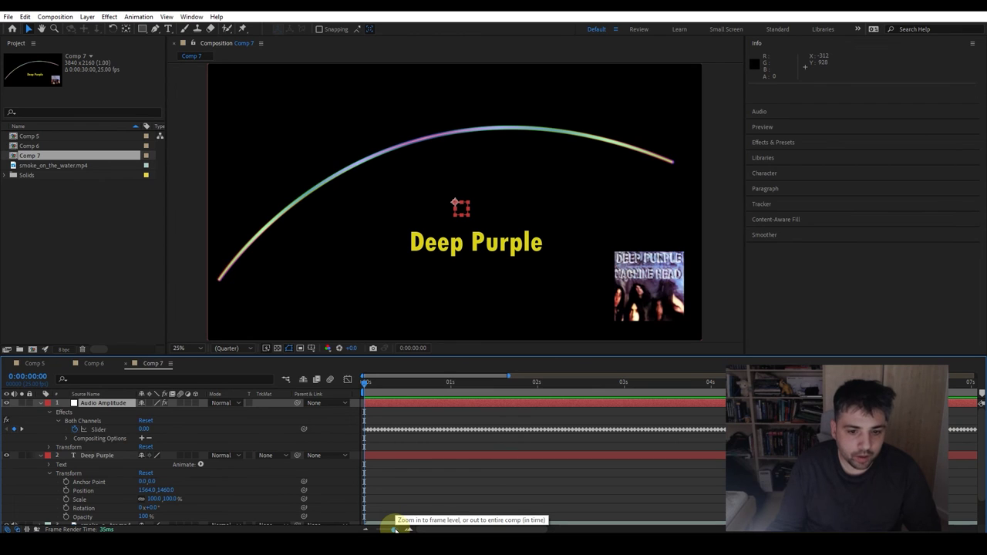
Step: Zoom the timeline in and select all the amplitude Slider keyframes
drag(394, 529, 396, 529)
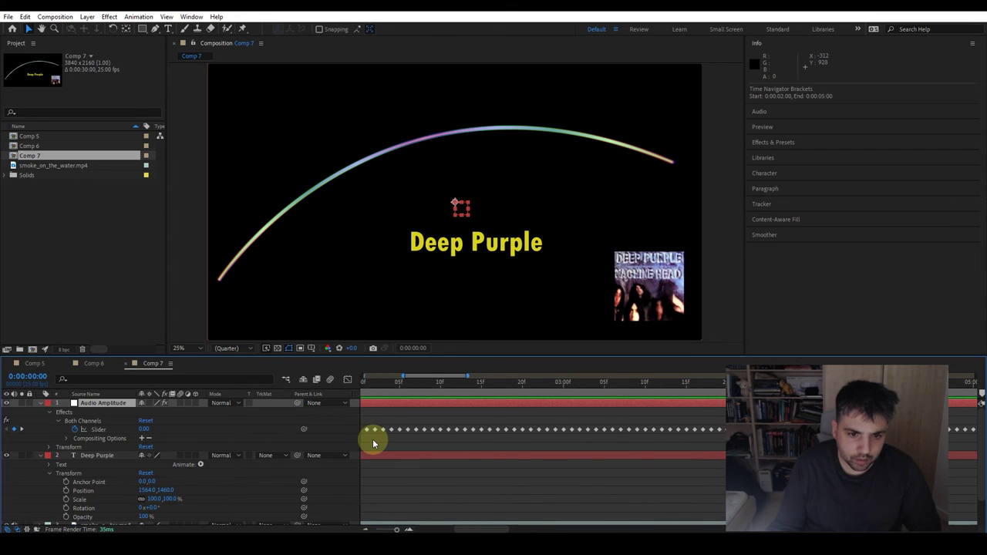
drag(467, 529, 408, 529)
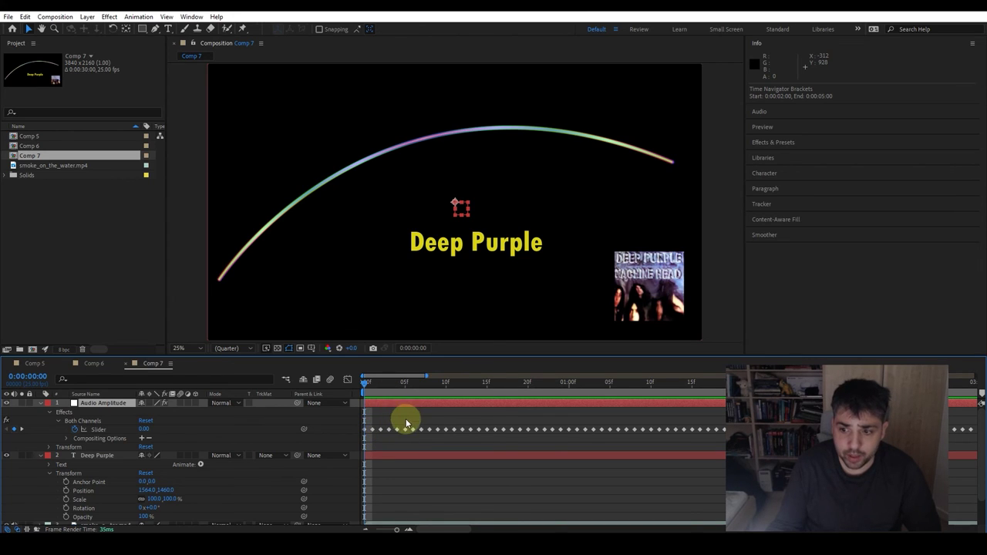
click(320, 483)
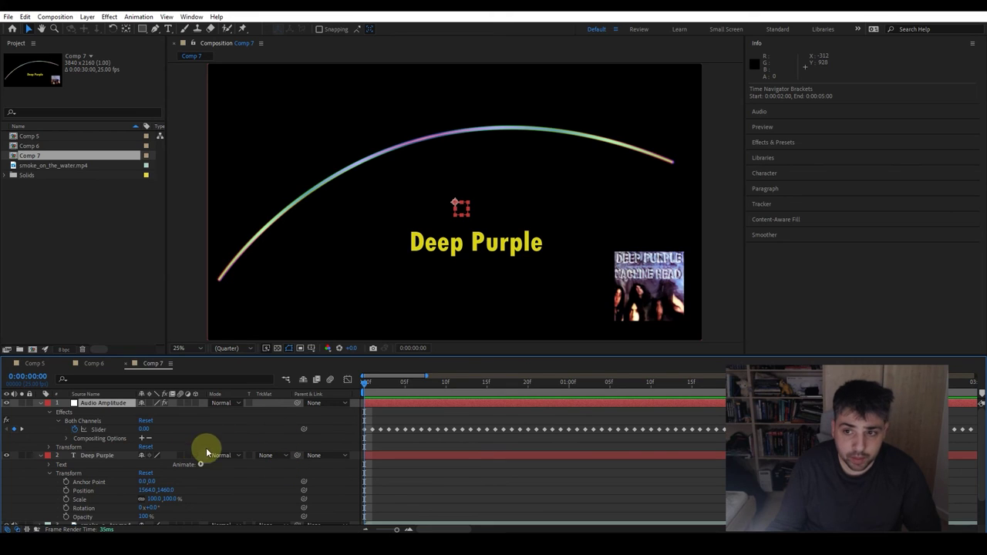
click(99, 429)
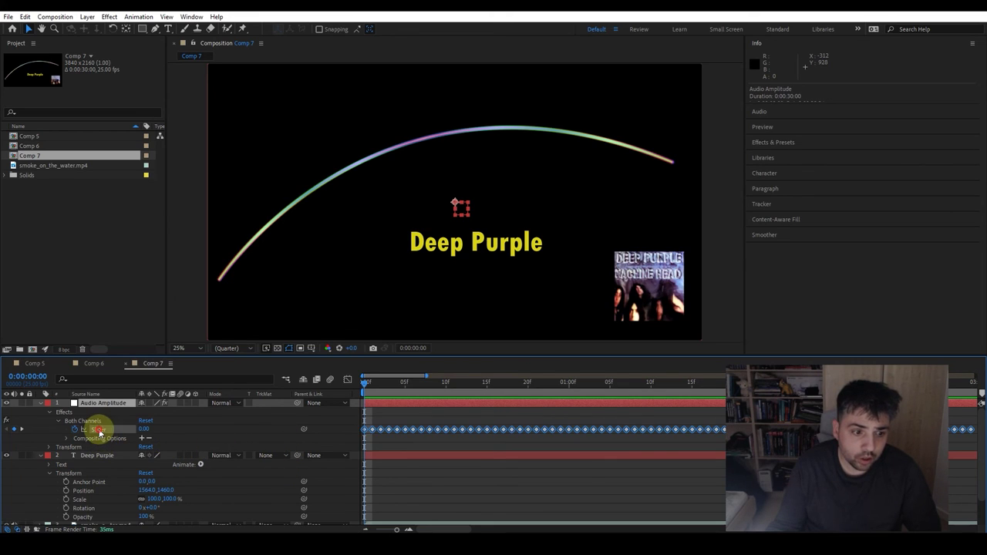
Step: Apply the Smoother with Tolerance 2, then step through the first frames to check
click(765, 235)
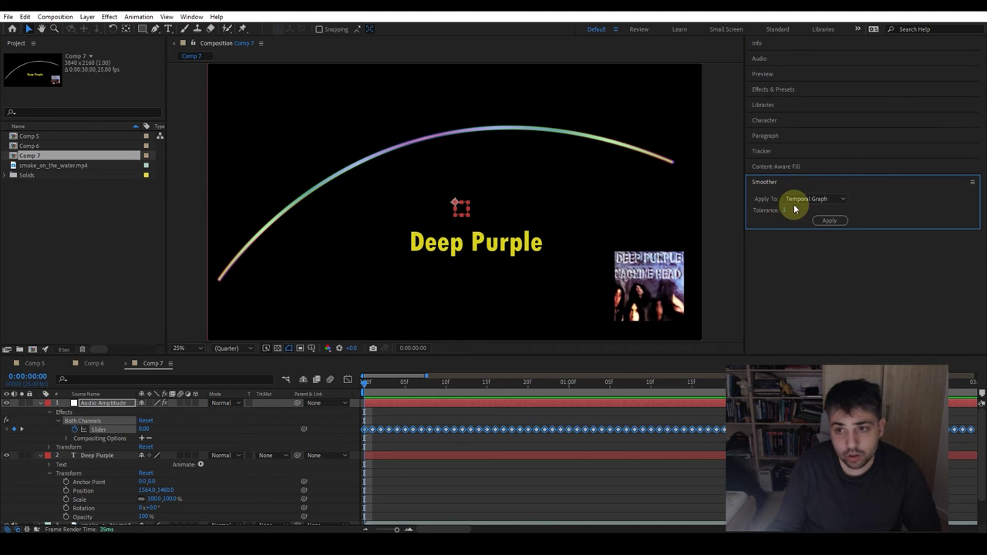
click(786, 212)
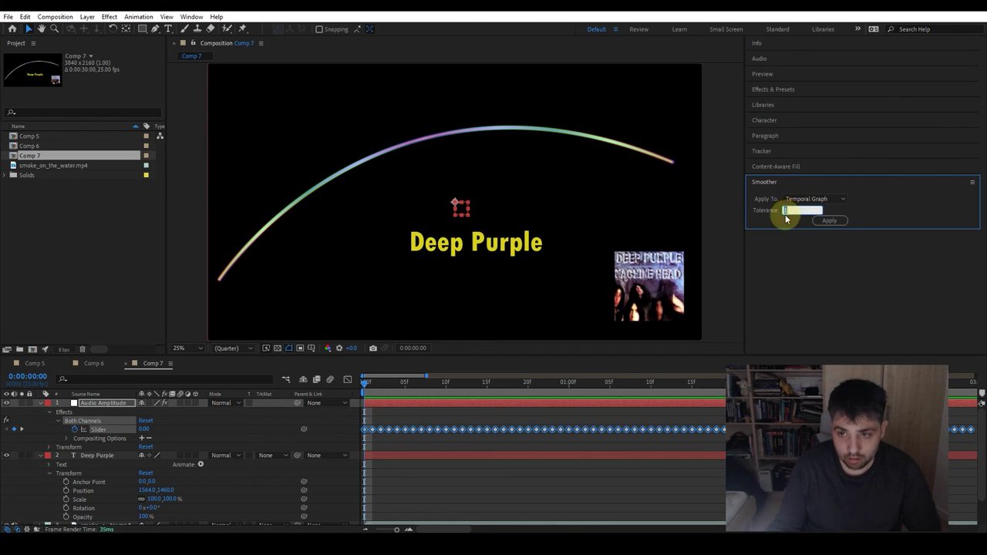
text(2)
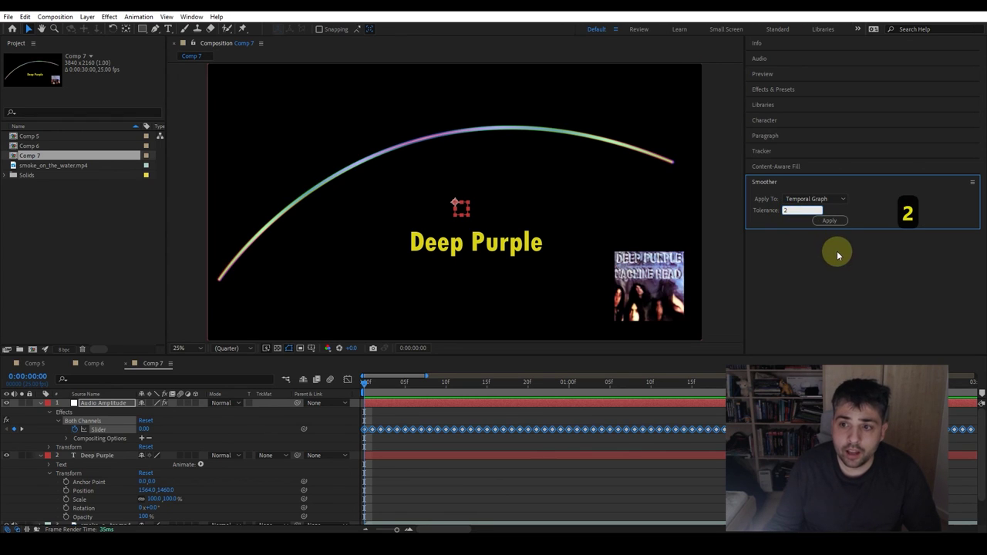
click(839, 220)
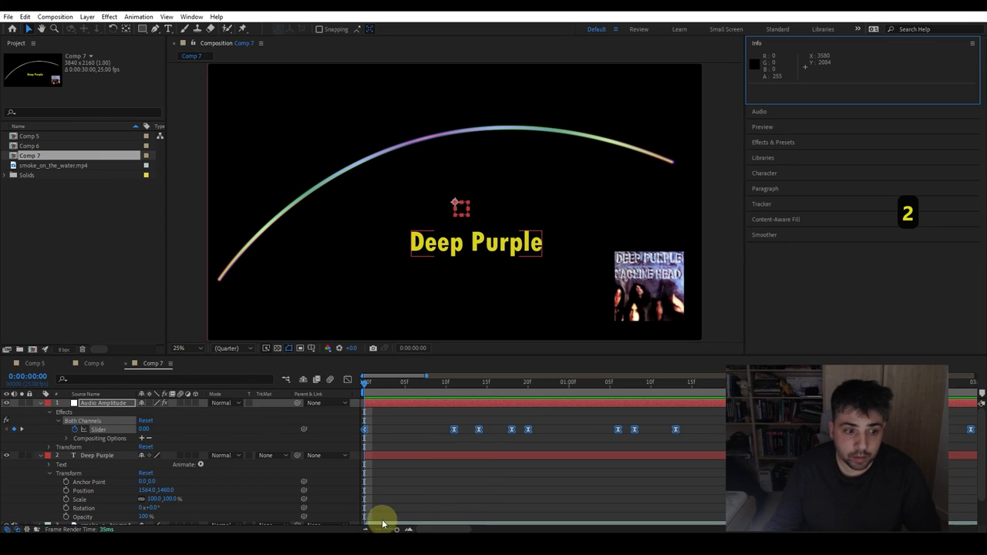
click(394, 458)
drag(410, 386, 452, 385)
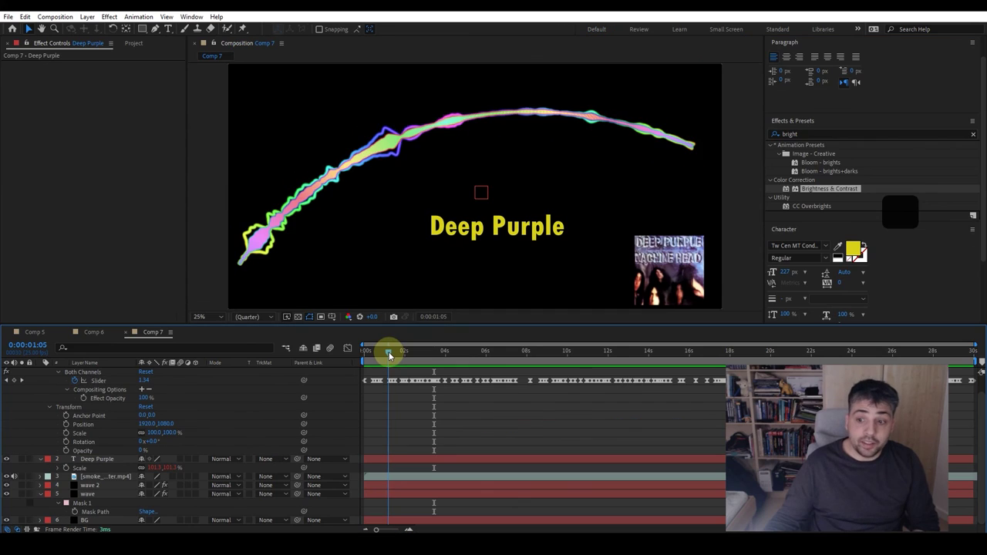
drag(387, 353, 421, 344)
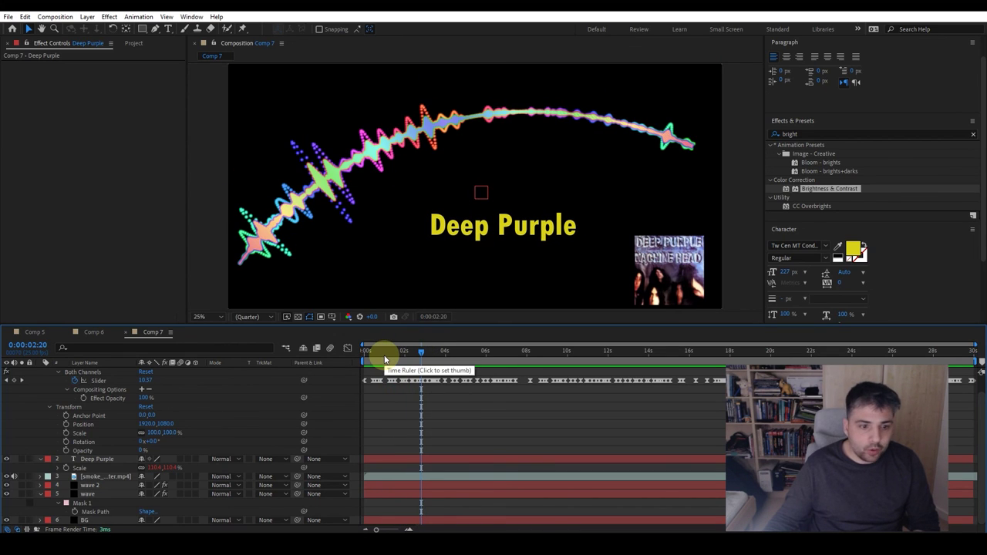